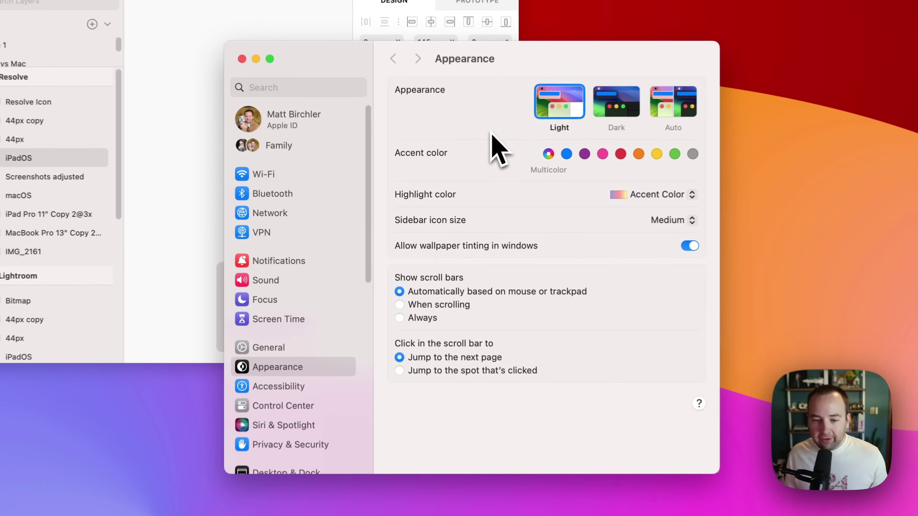
Step: Compare the current Multicolor highlight on several Sketch layers against the Appearance settings
left_click(313, 368)
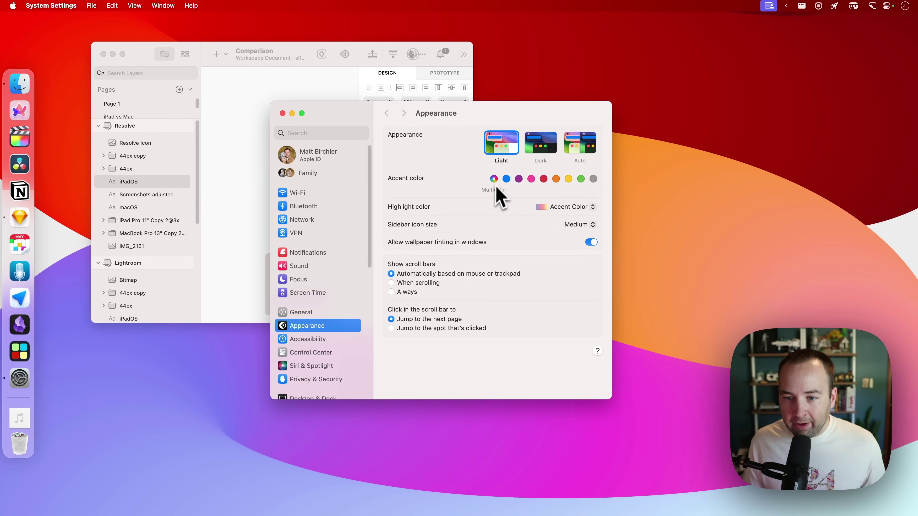
left_click(229, 172)
left_click(134, 181)
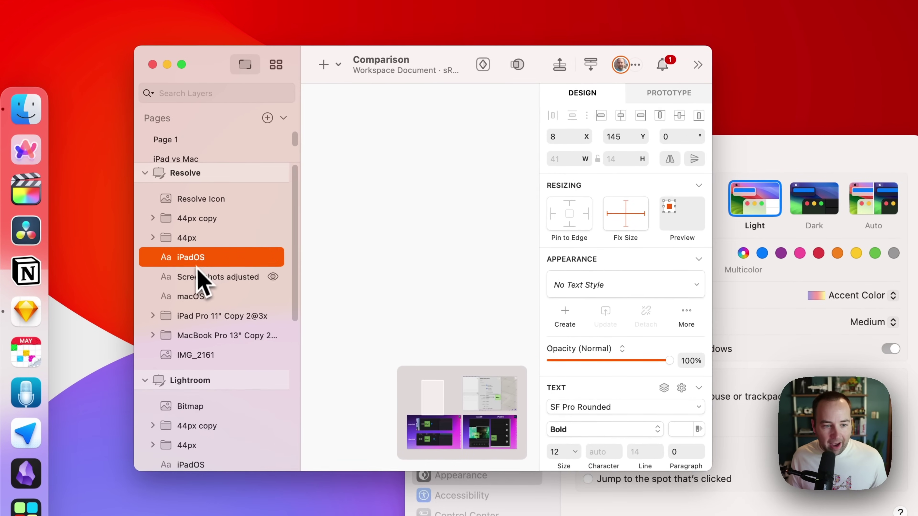
left_click(199, 277)
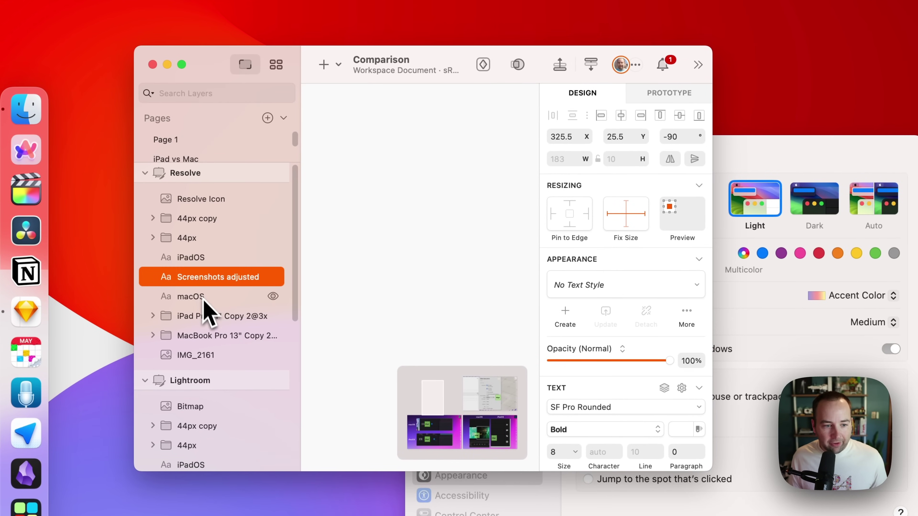
left_click(203, 297)
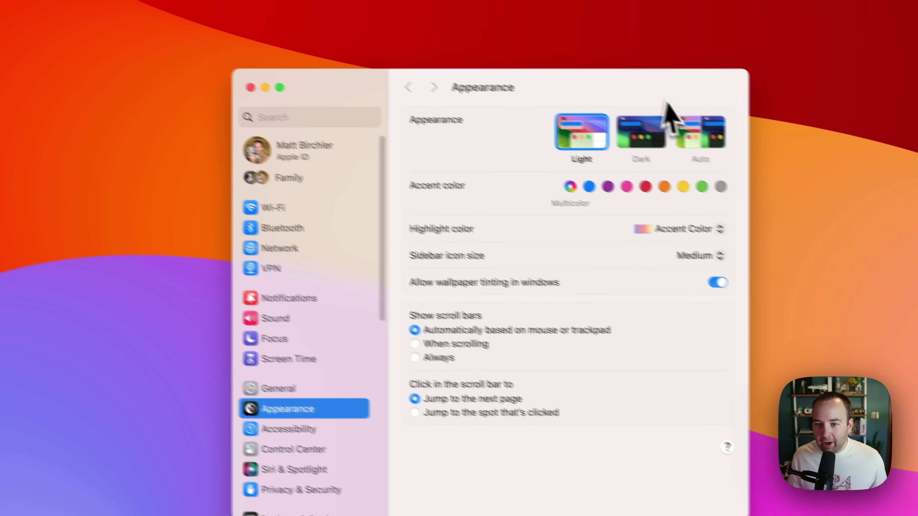
Step: Set the accent colour to Pink, check the pink layer highlight in Sketch, then hide Sketch
left_click(581, 170)
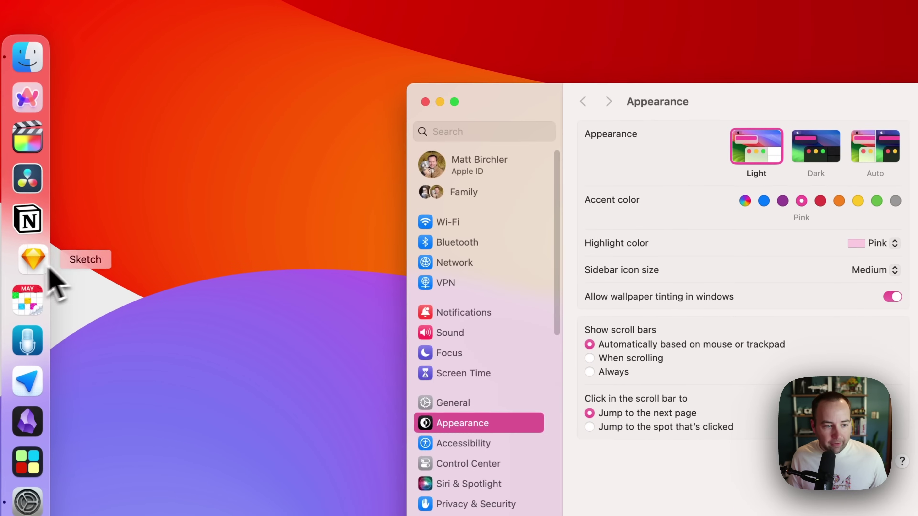
left_click(11, 249)
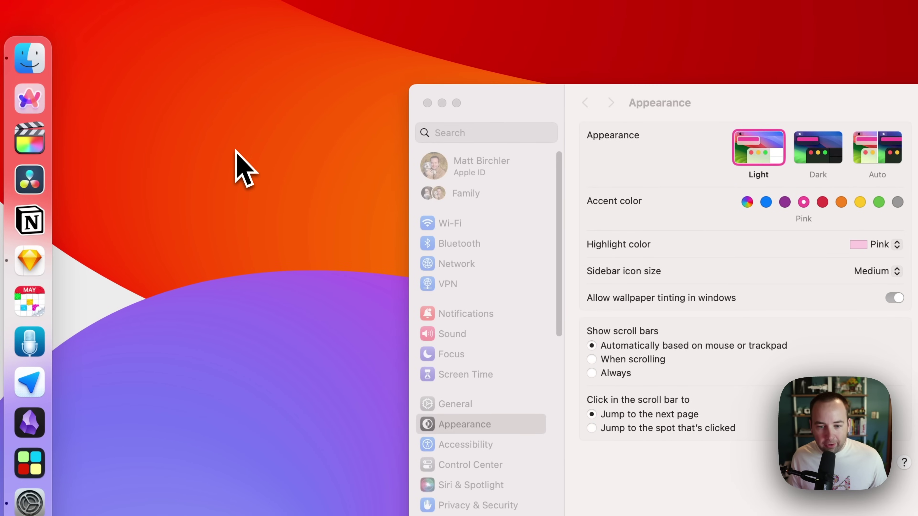
left_click(452, 336)
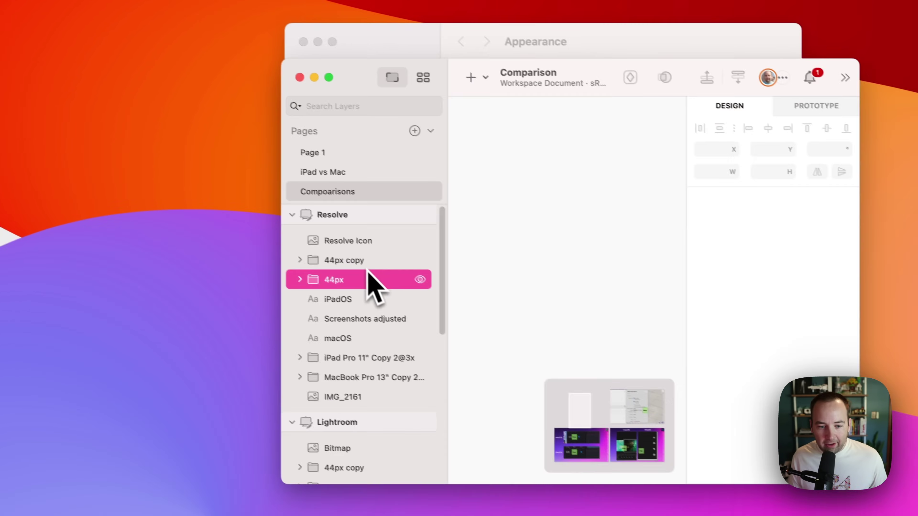
key("Down")
key("Down")
key("Down")
key("Down")
key("Down")
key("super+h")
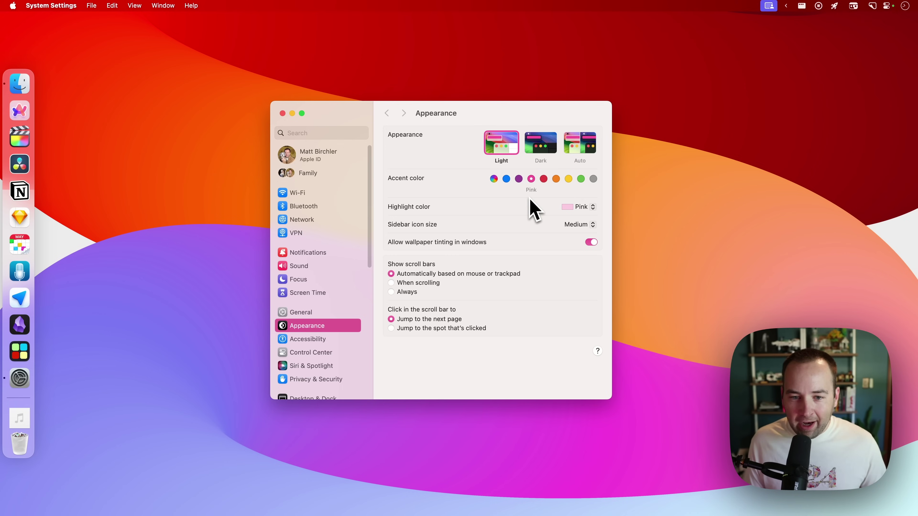
Step: Quit System Settings and launch Accents from the launcher via 'acce'
key("super+q")
key("super+space")
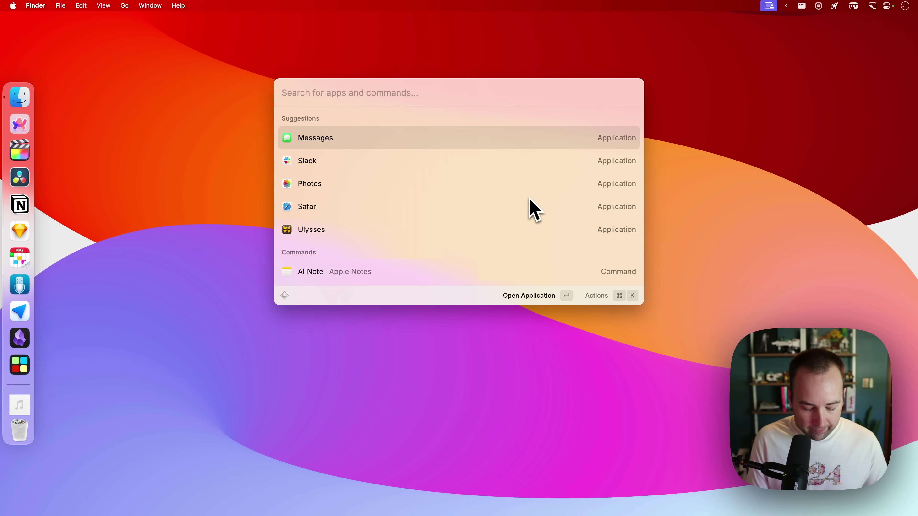
type("acce")
key("Return")
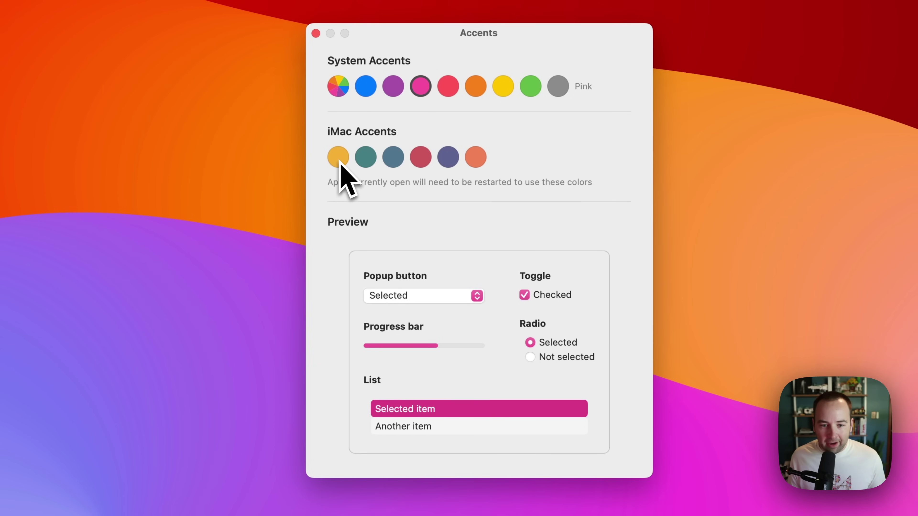
Step: Try the Green and then the Blue iMac accent, keeping Blue, and close Accents
left_click(370, 164)
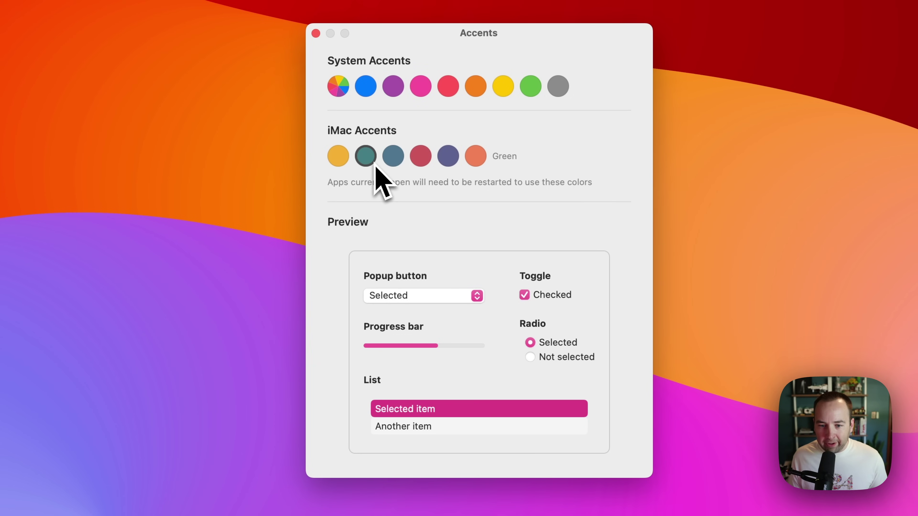
left_click(339, 159)
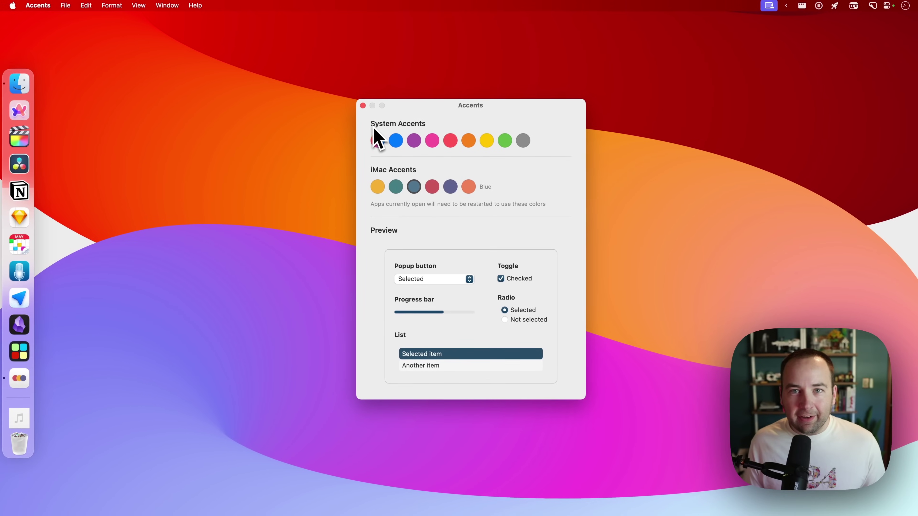
left_click(363, 106)
Step: Open Appearance settings and set the Highlight color to This Mac
key("super+space")
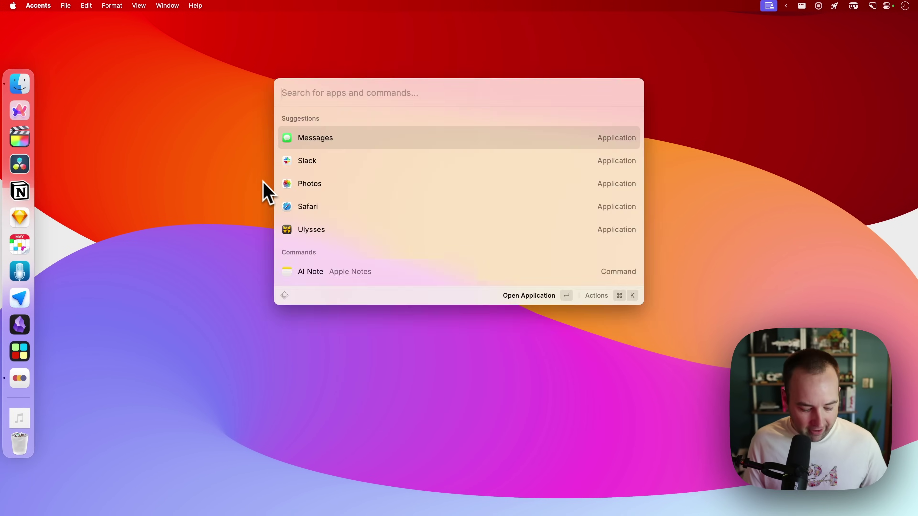
type("appea")
key("Return")
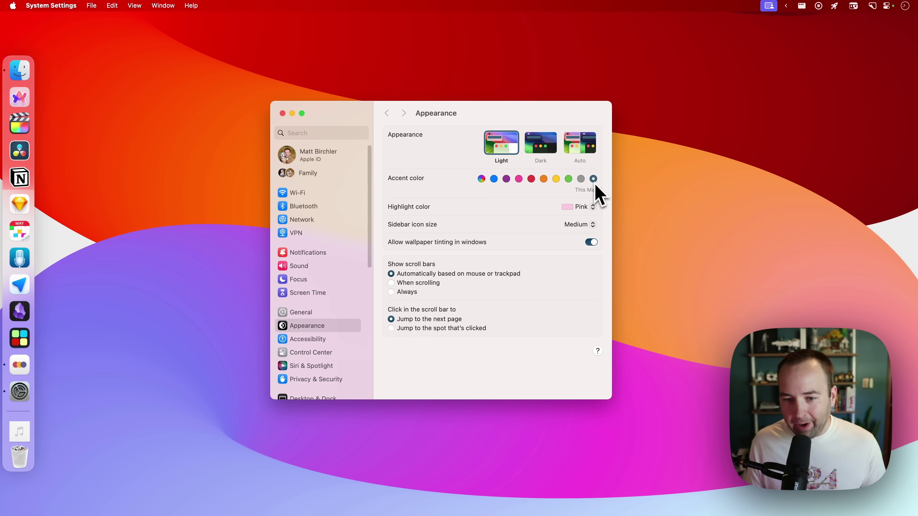
left_click(587, 206)
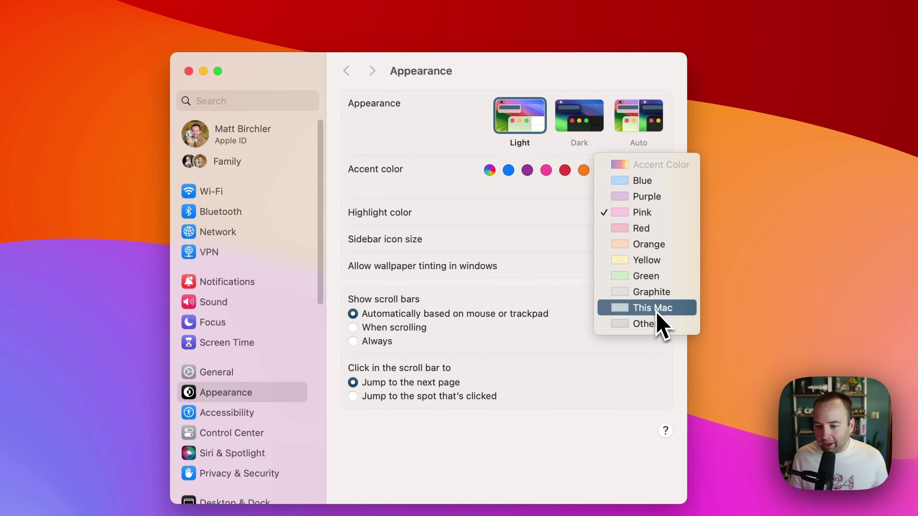
left_click(654, 308)
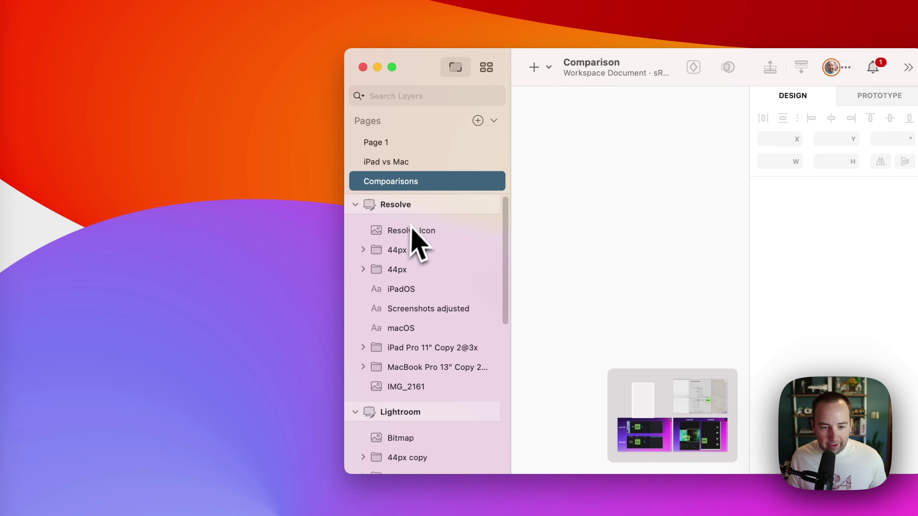
Step: Preview the new highlight on several Sketch layers, including iPadOS, then hide Sketch
left_click(421, 269)
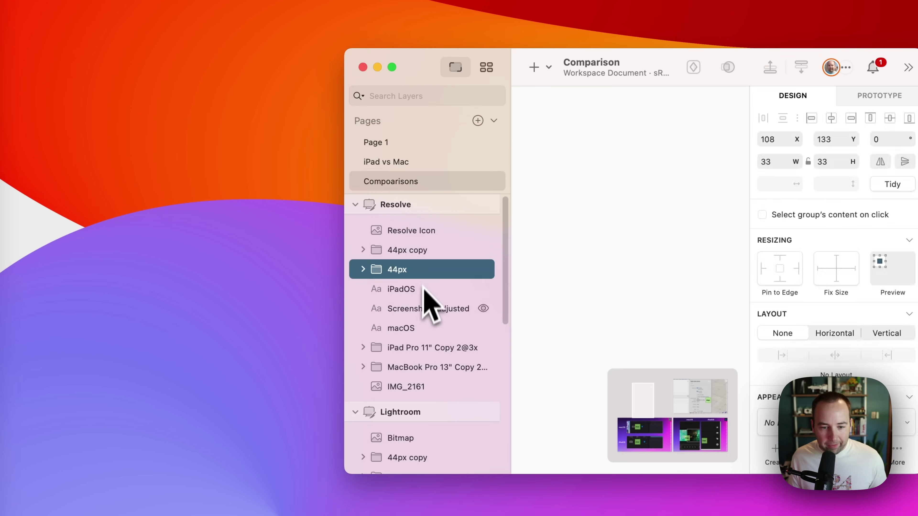
left_click(427, 308)
left_click(426, 345)
left_click(418, 296)
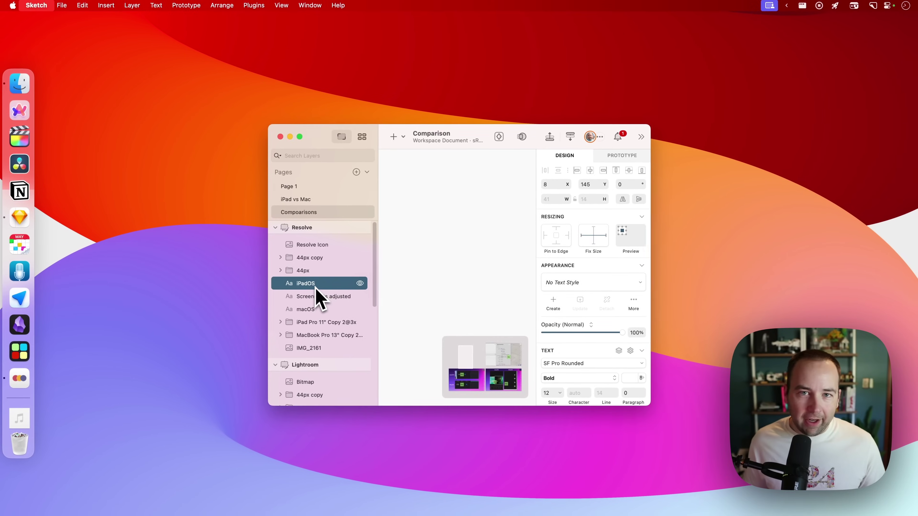
key("super+w")
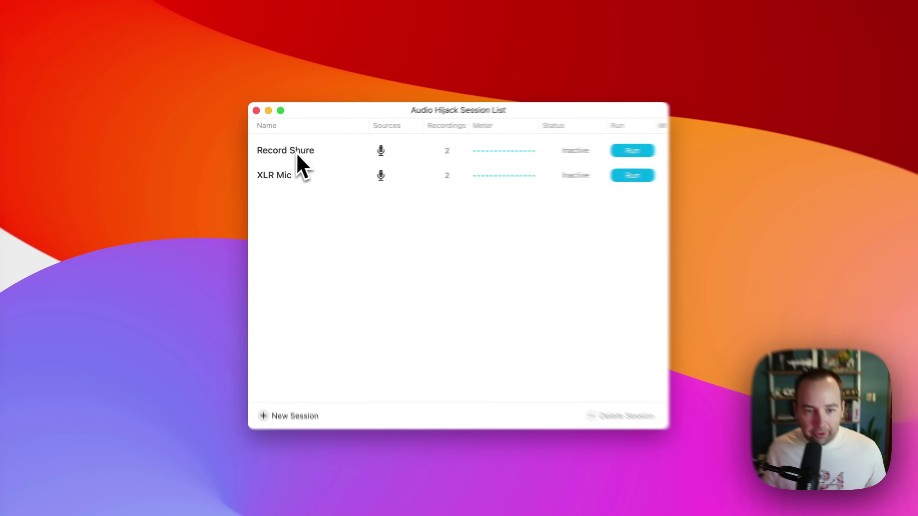
Step: Open Record Shure and inspect its Shure MV7 input and MP3 256 kbps Stereo recorder
double_click(284, 159)
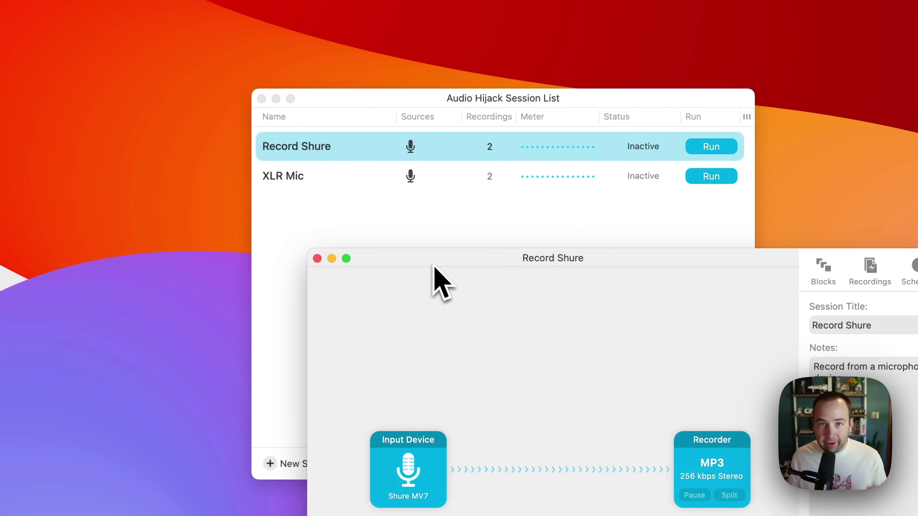
left_click_drag(492, 262, 356, 84)
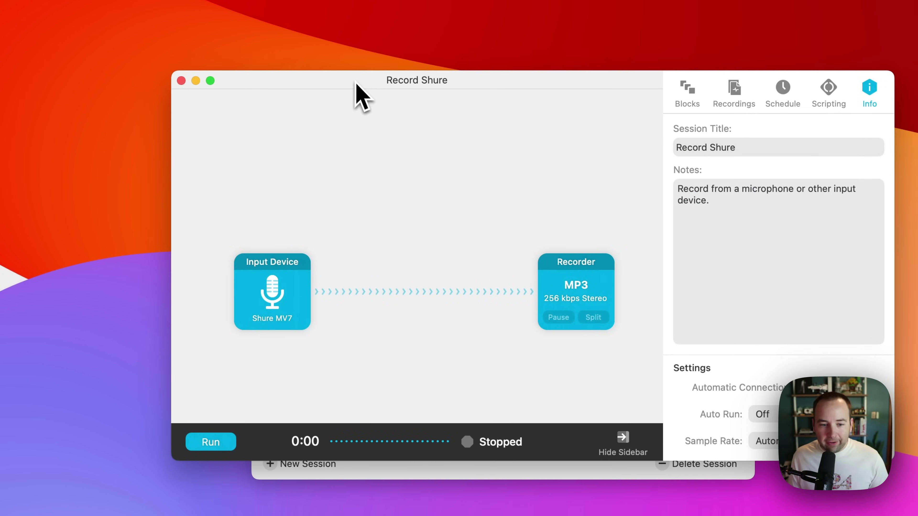
left_click(307, 286)
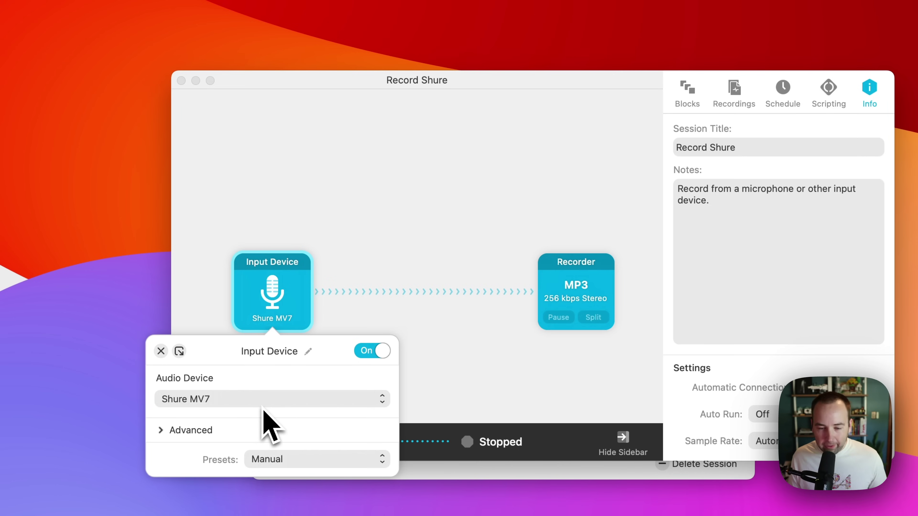
left_click(437, 389)
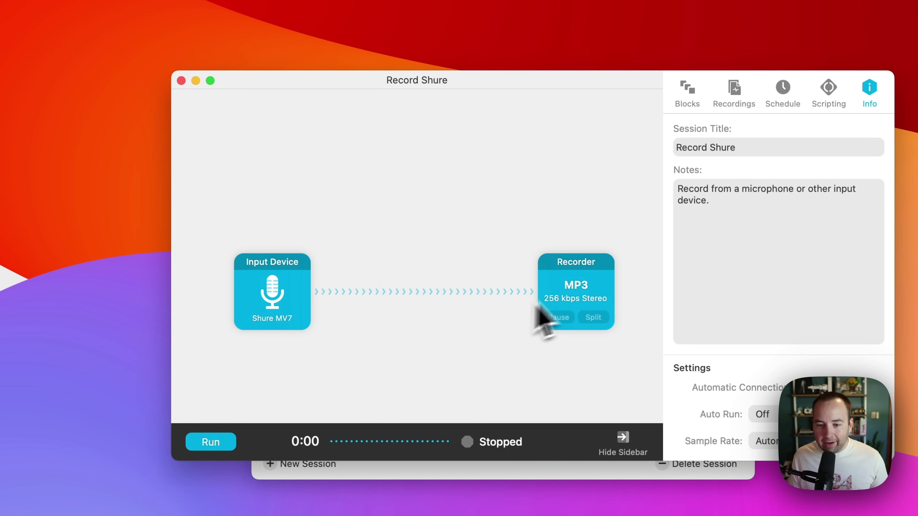
left_click(600, 297)
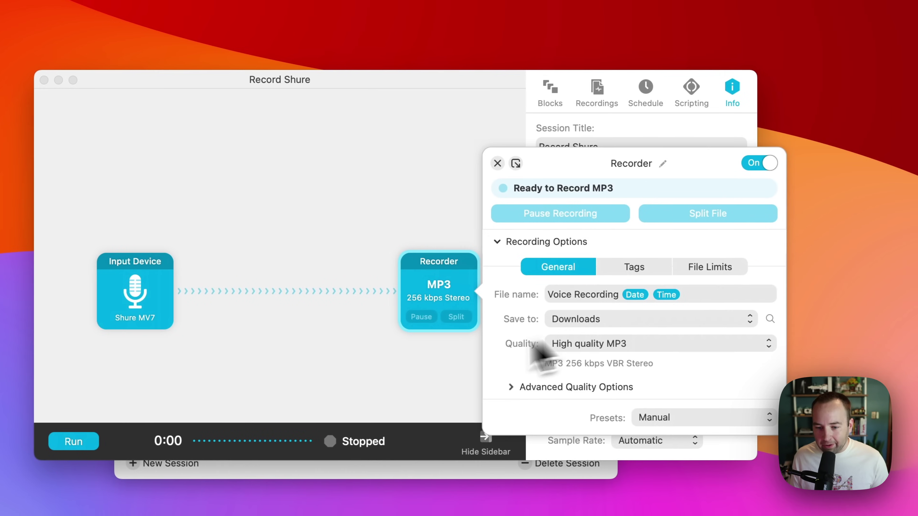
left_click(496, 349)
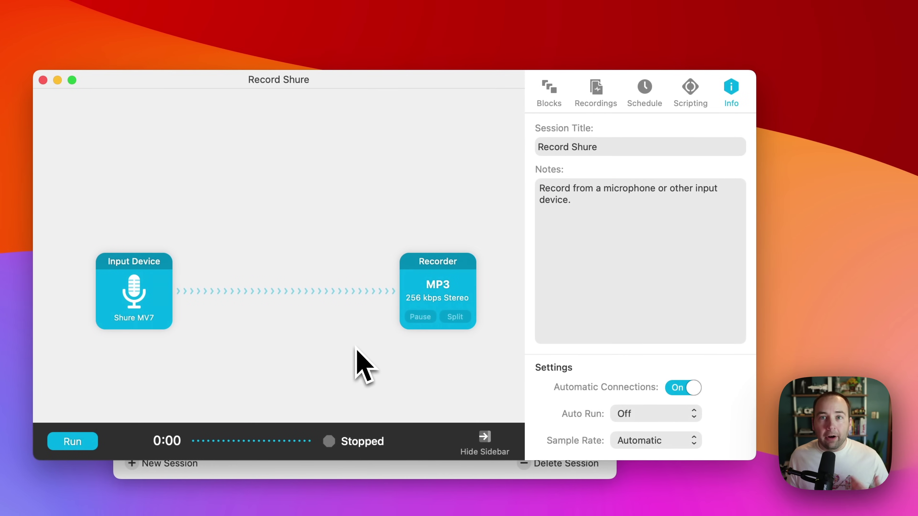
Step: Scroll the Blocks list past Built-In Effects and Meters, then drag Transcribe between input and recorder
left_click(554, 99)
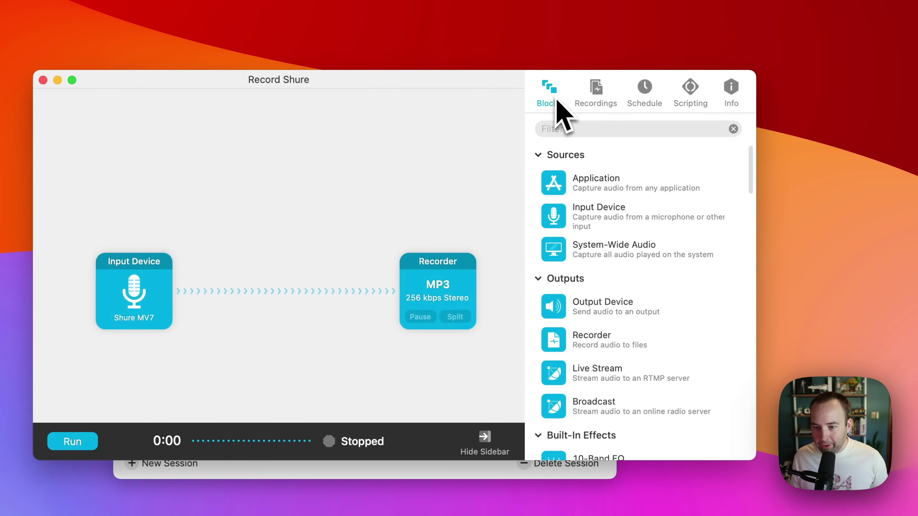
scroll(611, 303, "down", 3)
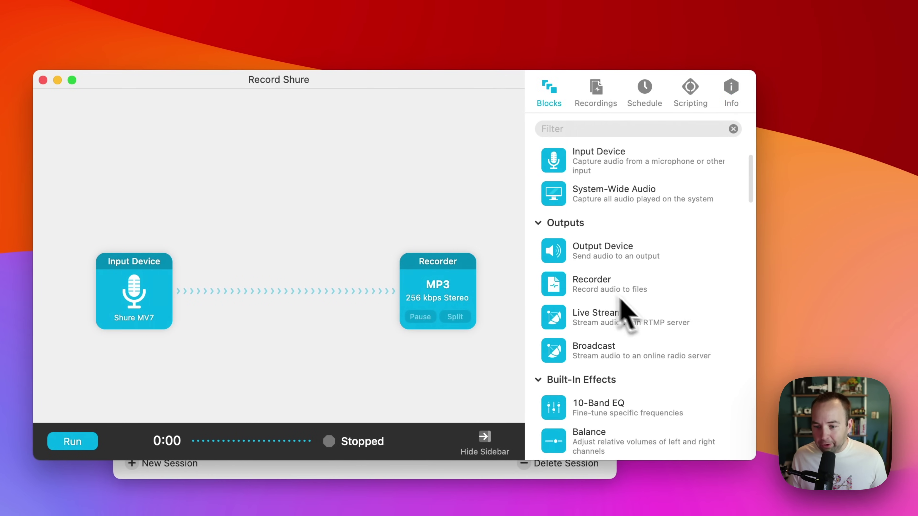
scroll(680, 323, "down", 3)
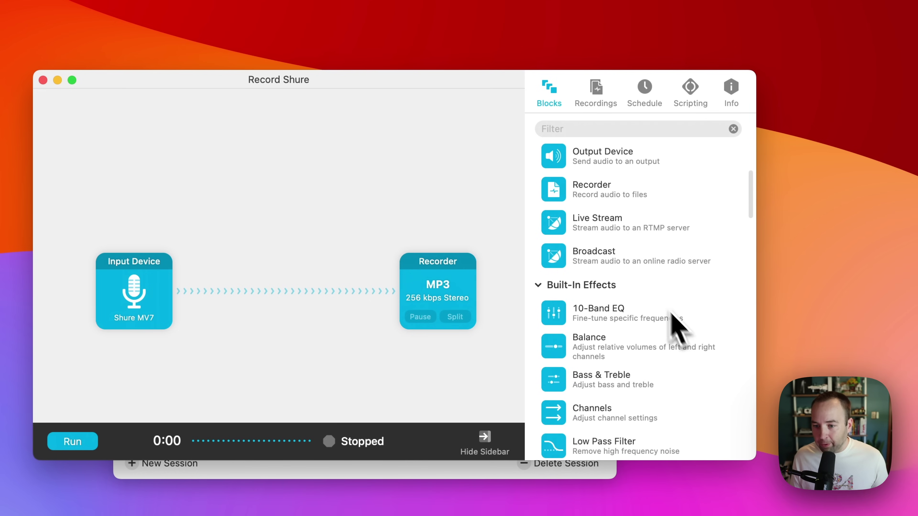
scroll(658, 345, "down", 5)
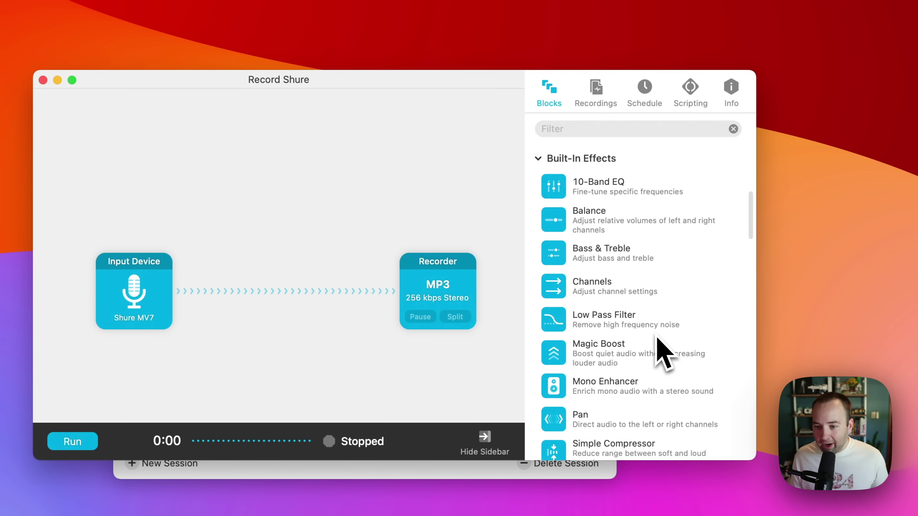
scroll(625, 268, "down", 2)
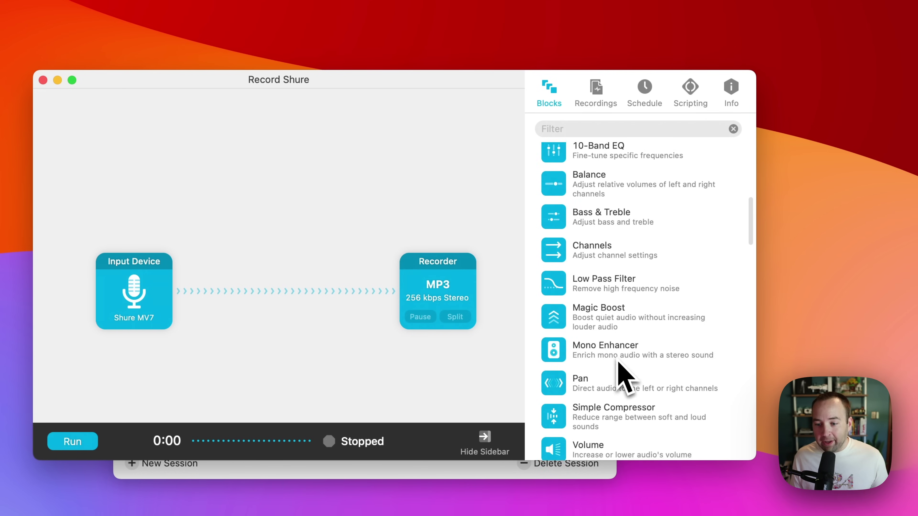
scroll(618, 365, "down", 1)
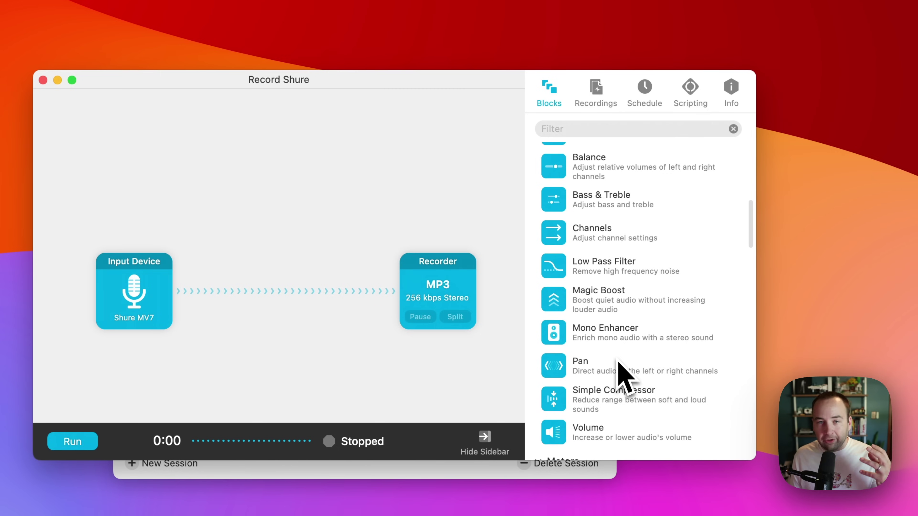
scroll(619, 365, "down", 4)
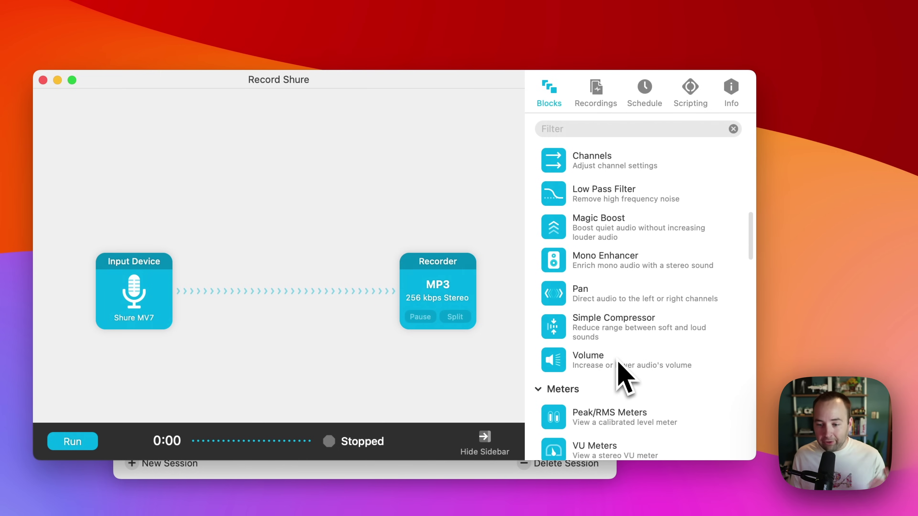
scroll(619, 366, "down", 10)
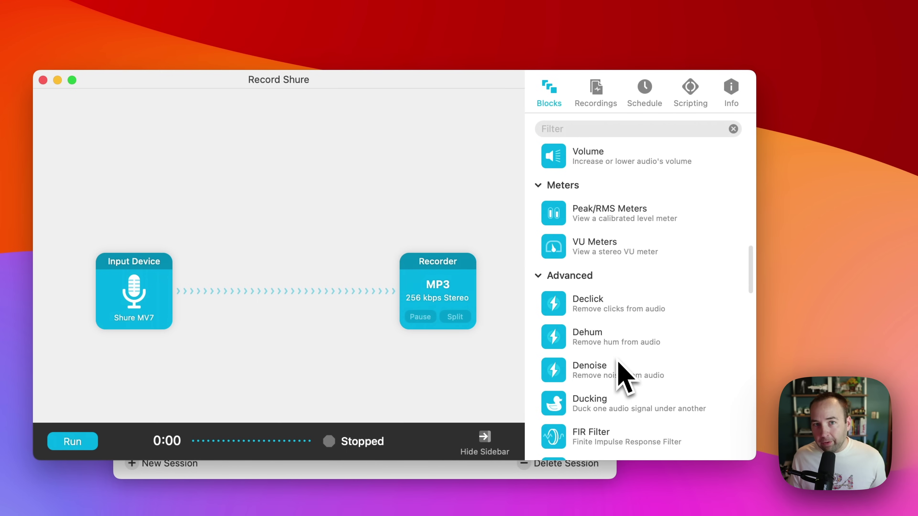
scroll(619, 365, "down", 14)
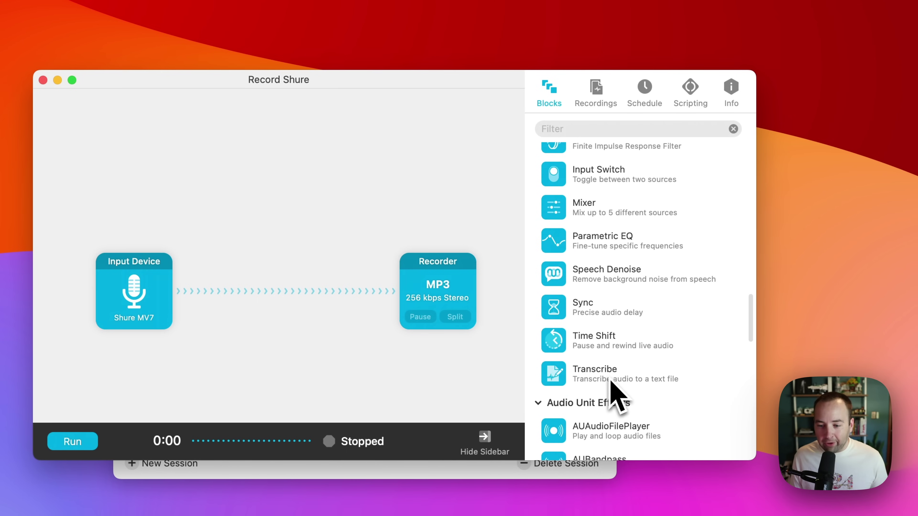
left_click_drag(610, 380, 342, 280)
Step: Check the Transcribe block's settings (Low Resources model, English) and close the popover
left_click(284, 274)
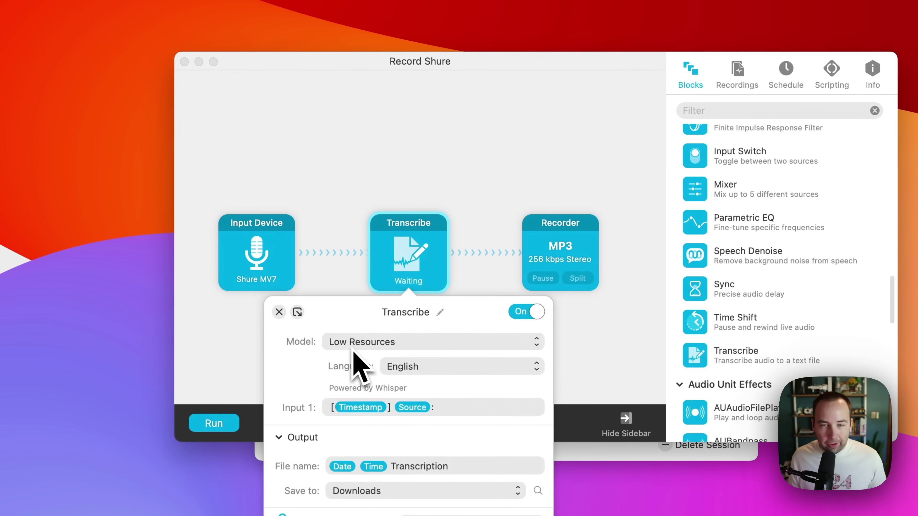
left_click(369, 192)
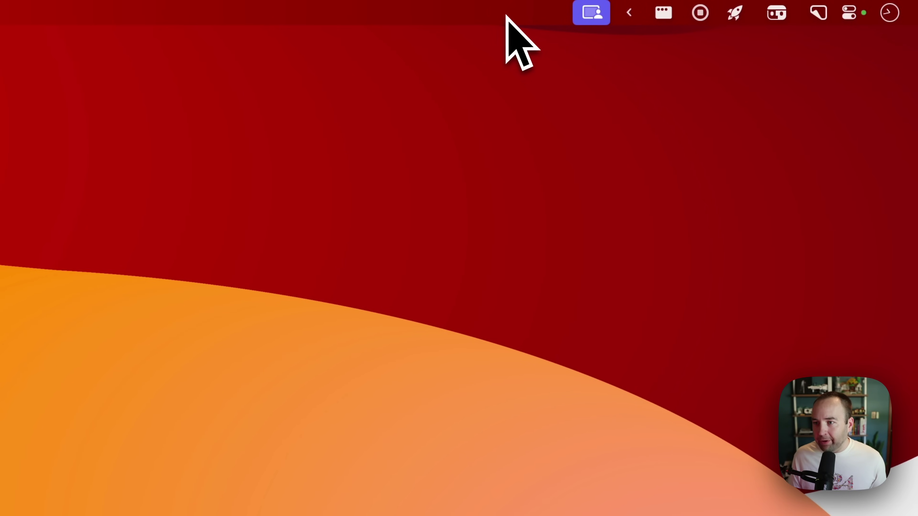
mouse_move(507, 16)
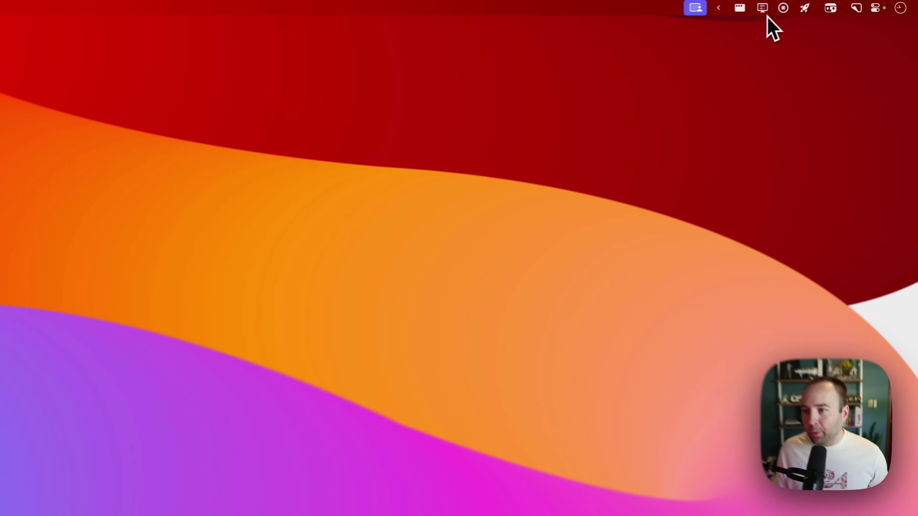
left_click(803, 5)
Step: Lower the monitor's brightness and speaker volume, then bring the volume back to 100%
left_click_drag(782, 37, 822, 26)
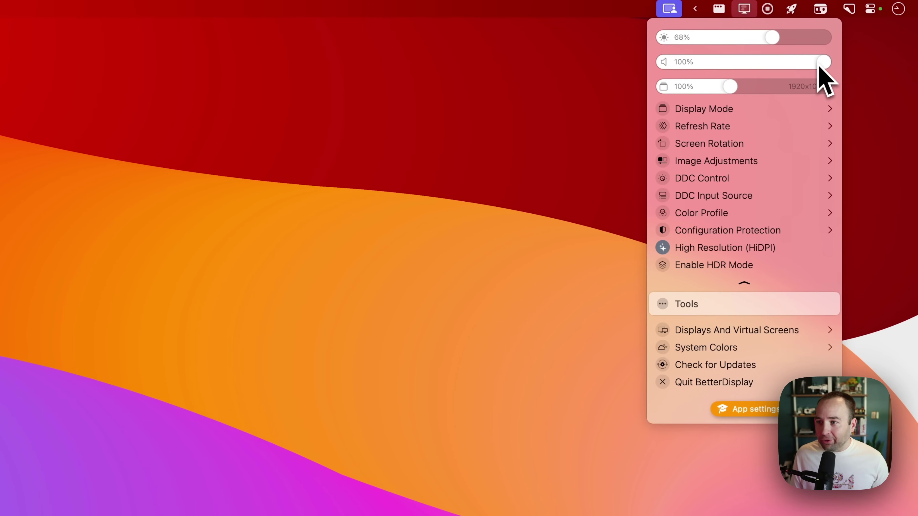
mouse_move(818, 64)
left_mouse_down()
mouse_move(729, 64)
mouse_move(823, 62)
left_mouse_up()
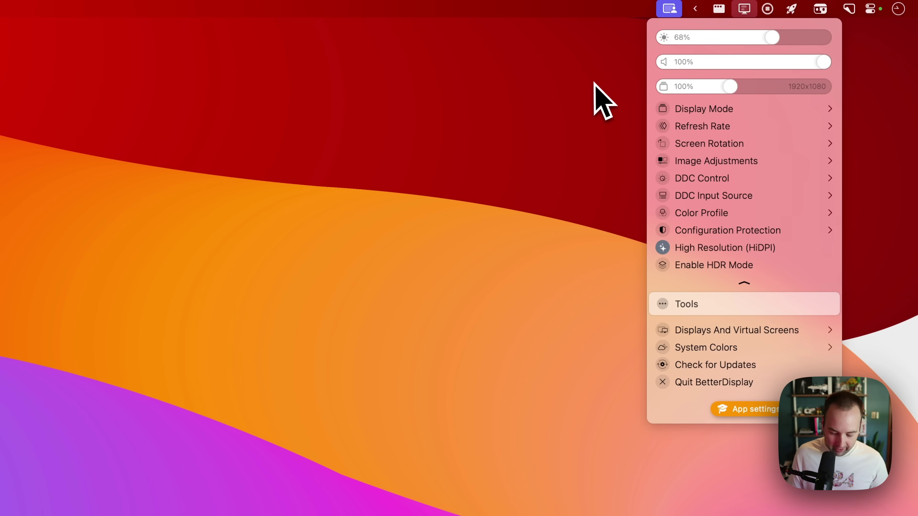
key("XF86AudioLowerVolume")
key("XF86AudioLowerVolume")
key("XF86AudioRaiseVolume")
key("XF86AudioRaiseVolume")
key("XF86AudioRaiseVolume")
key("XF86AudioRaiseVolume")
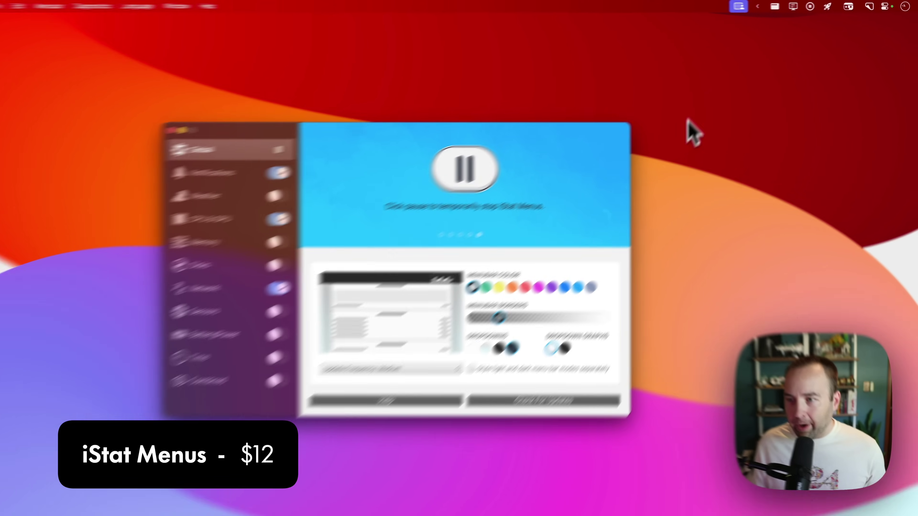
Step: Focus the iStat Menus settings window on its Global page, then go to CPU & GPU
mouse_move(713, 4)
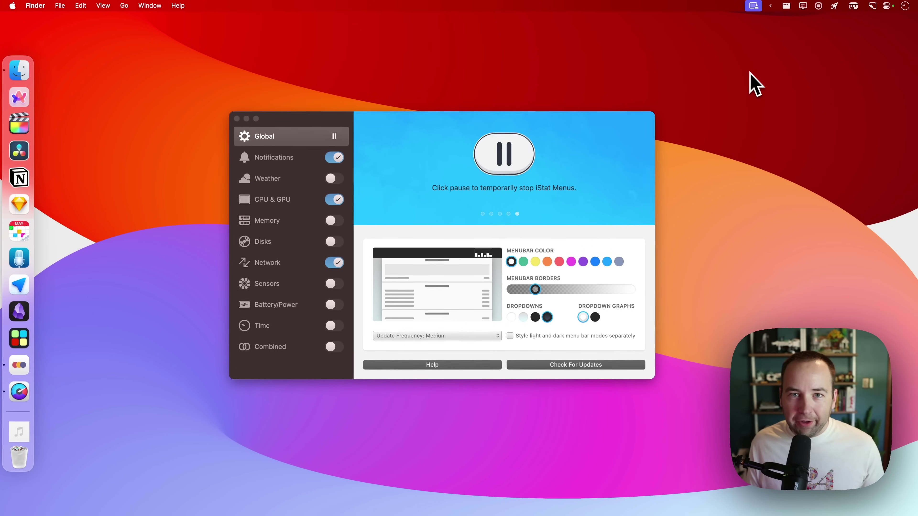
left_click(418, 135)
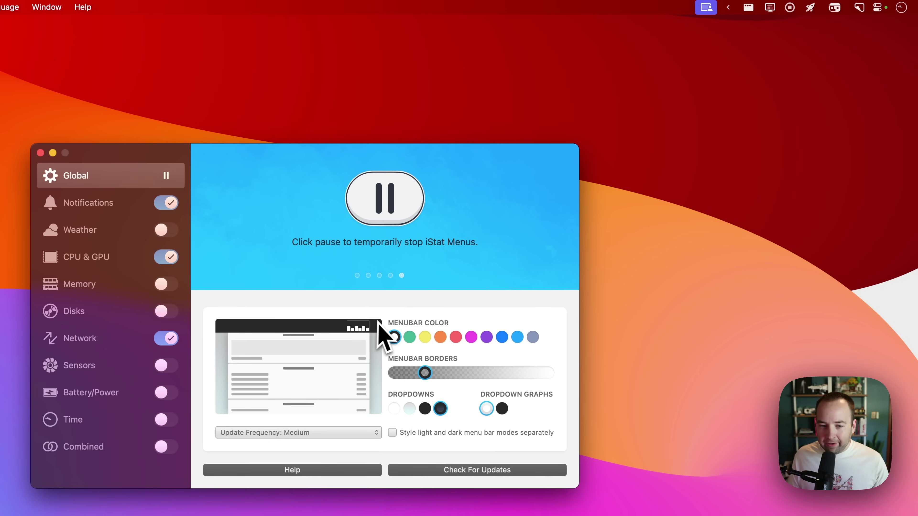
left_click(71, 260)
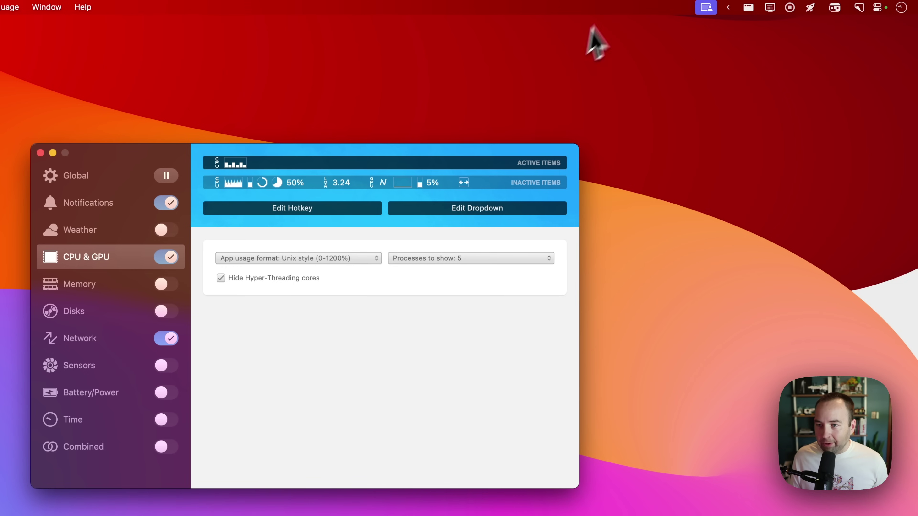
Step: View the CPU usage panel, then add the CPU 50% readout to the menu bar
mouse_move(621, 14)
left_click(613, 28)
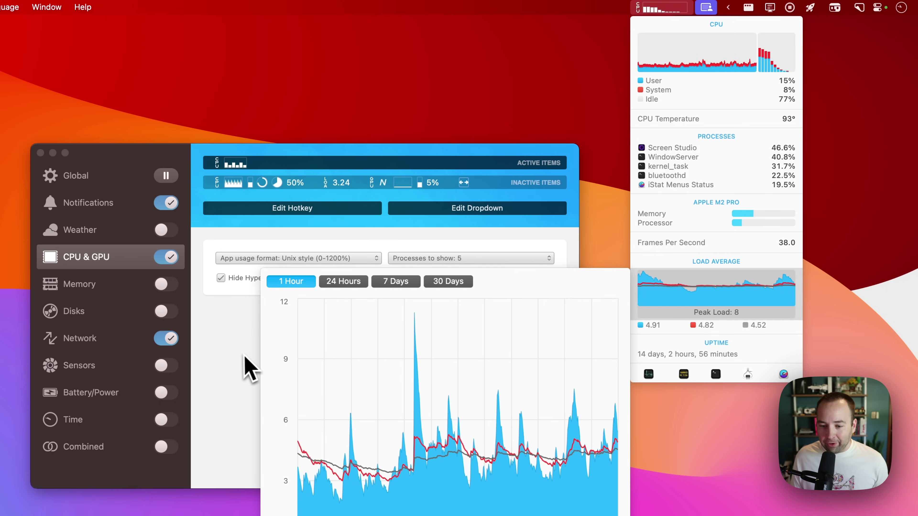
left_click(248, 363)
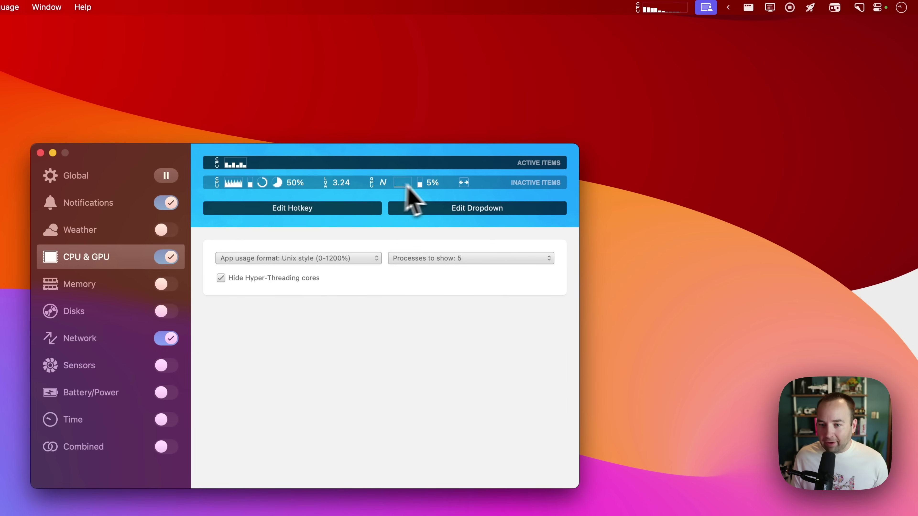
left_click_drag(291, 188, 258, 161)
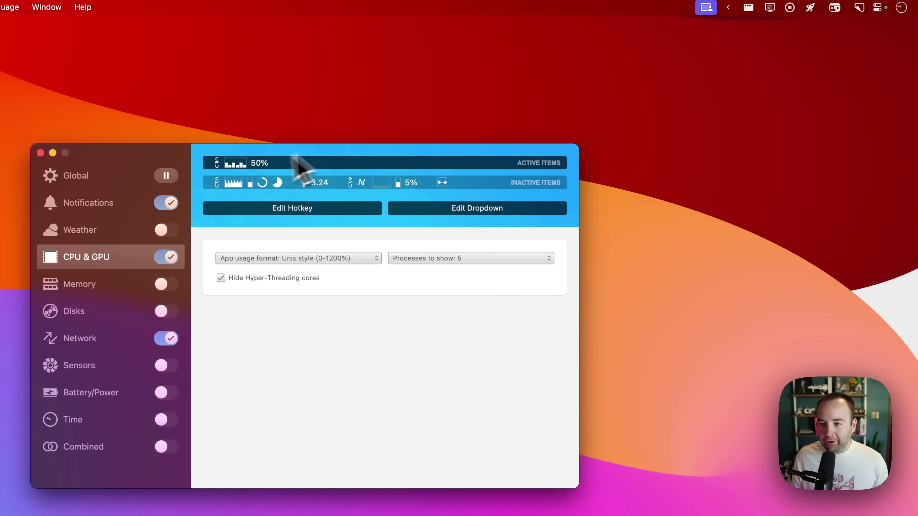
Step: Recheck the CPU panel, remove the 50% readout, and switch to Network settings
mouse_move(623, 1)
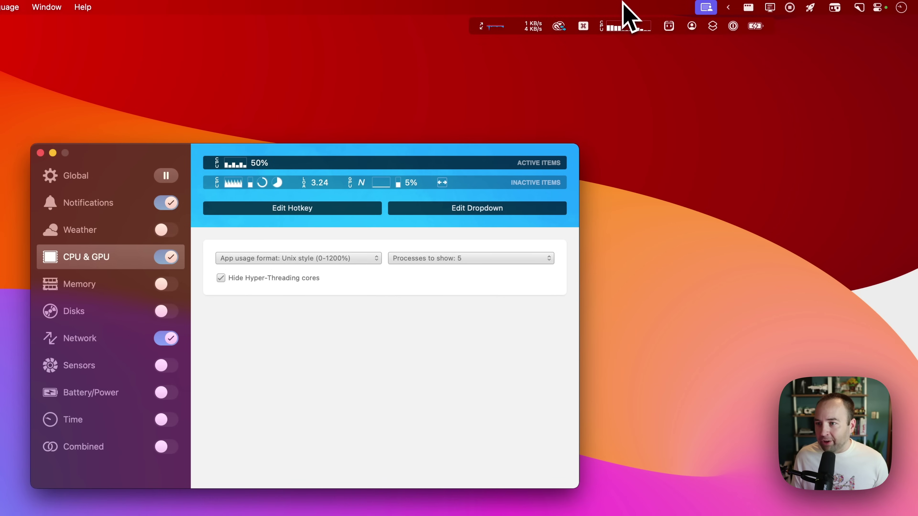
left_click(625, 27)
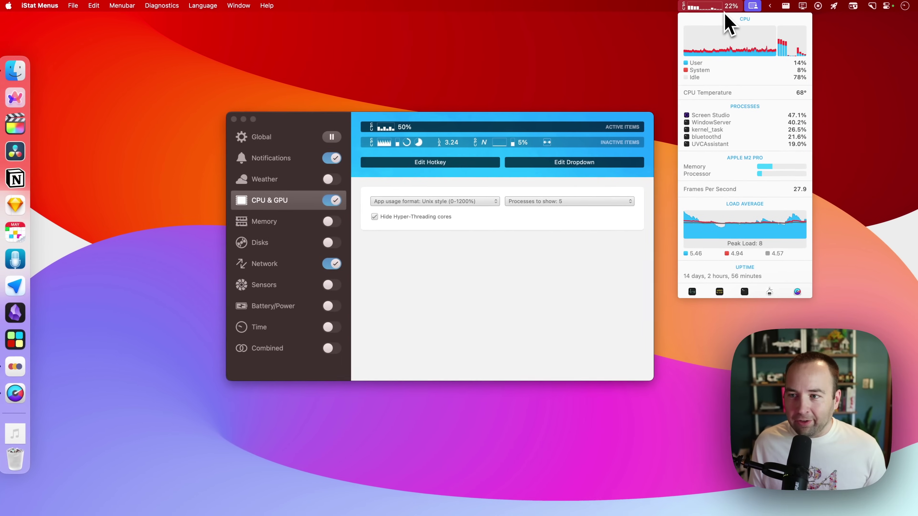
left_click_drag(259, 163, 302, 202)
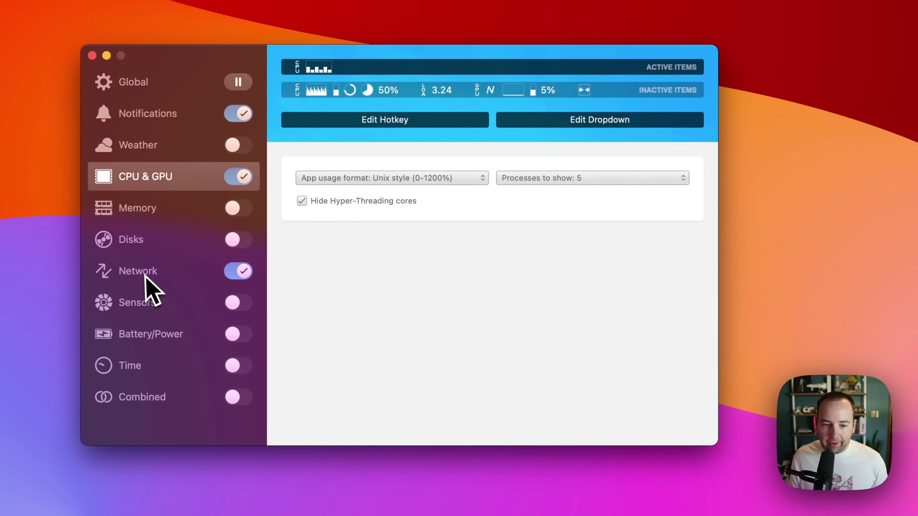
left_click(301, 273)
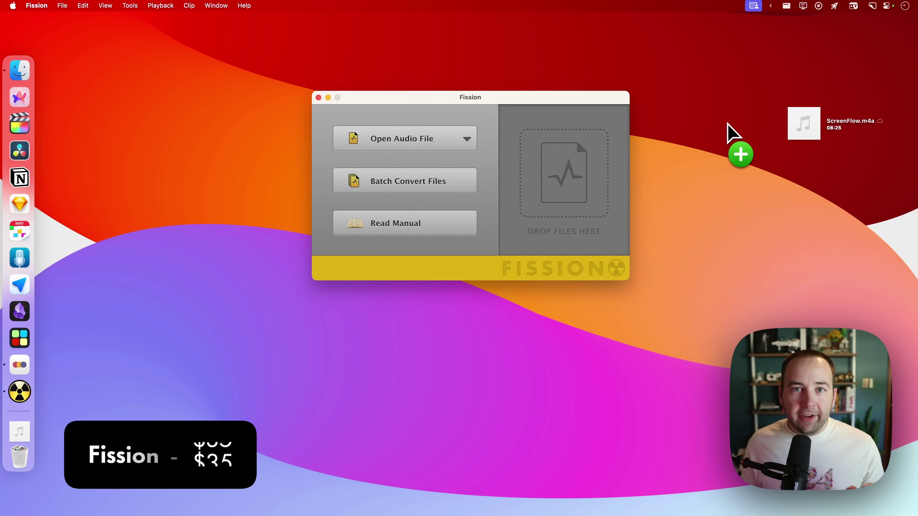
Step: Drag ScreenFlow.m4a from the desktop into Fission's Drop Files Here area to open it
left_click_drag(731, 129, 706, 83)
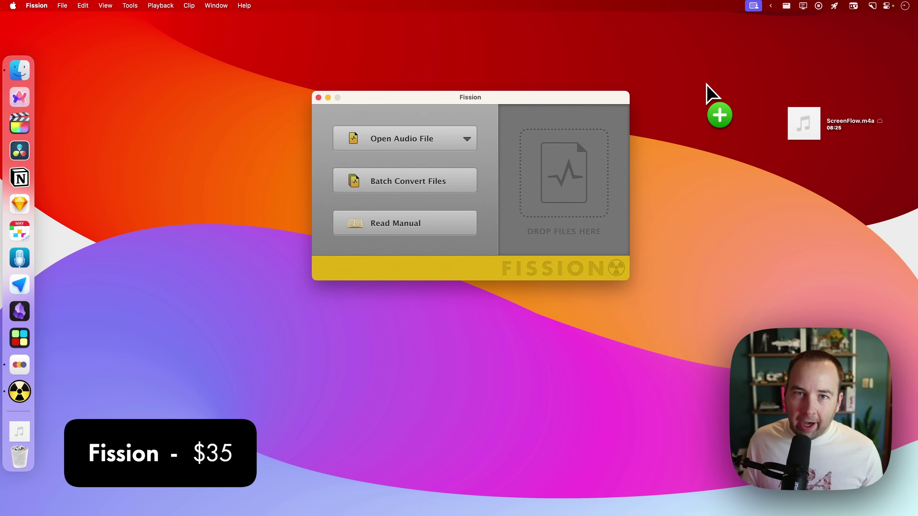
left_click_drag(706, 83, 706, 84)
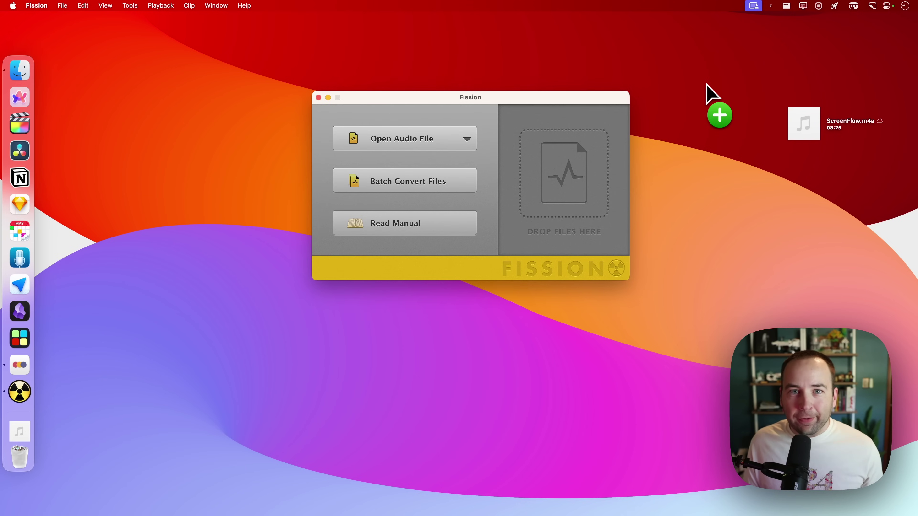
left_click_drag(706, 83, 880, 127)
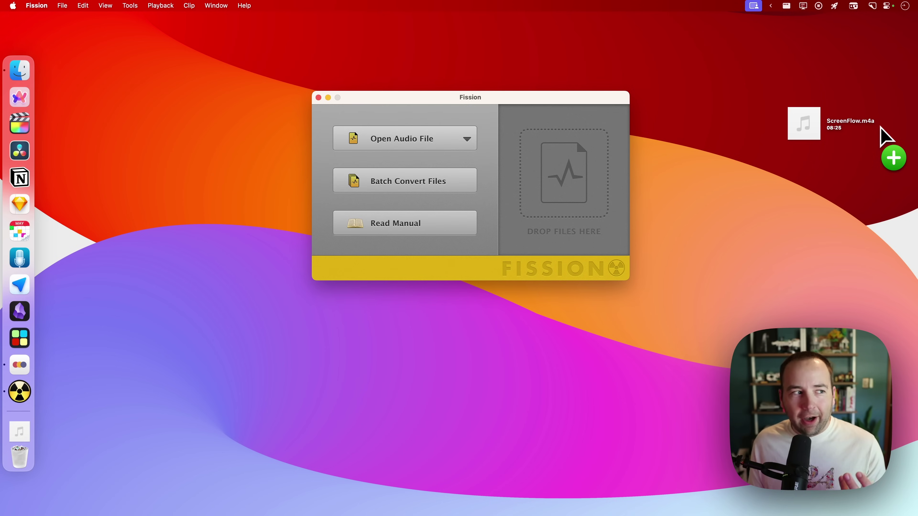
left_click_drag(881, 128, 578, 160)
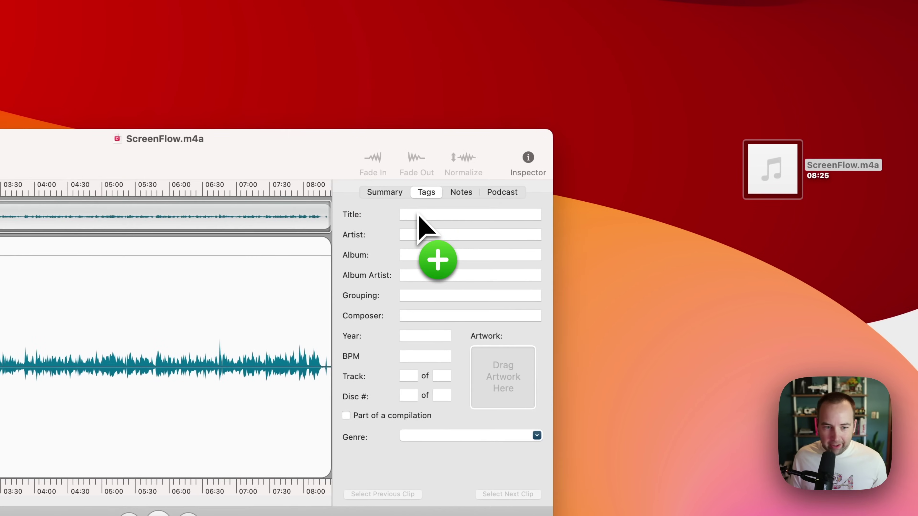
left_click_drag(419, 217, 395, 232)
Step: Confirm the ScreenFlow.mp3 export to the desktop, close the editor window and quit Fission
left_click(604, 327)
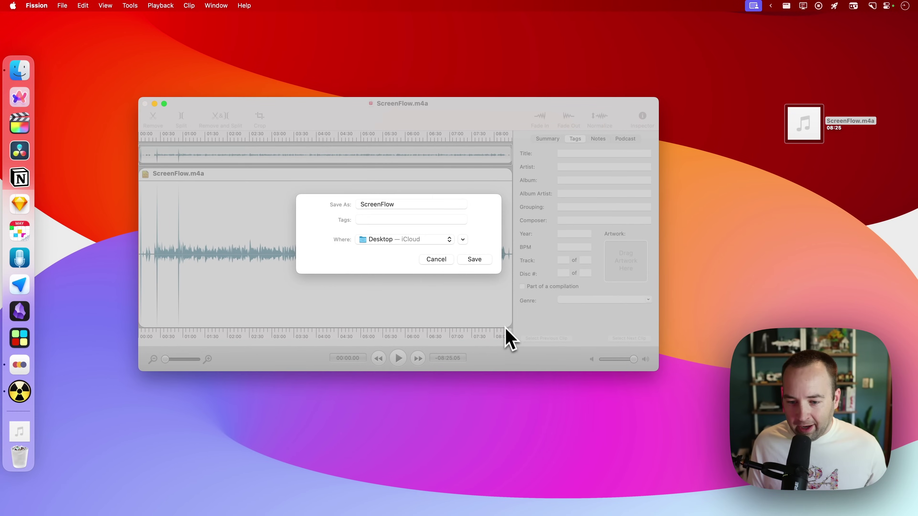
left_click(489, 264)
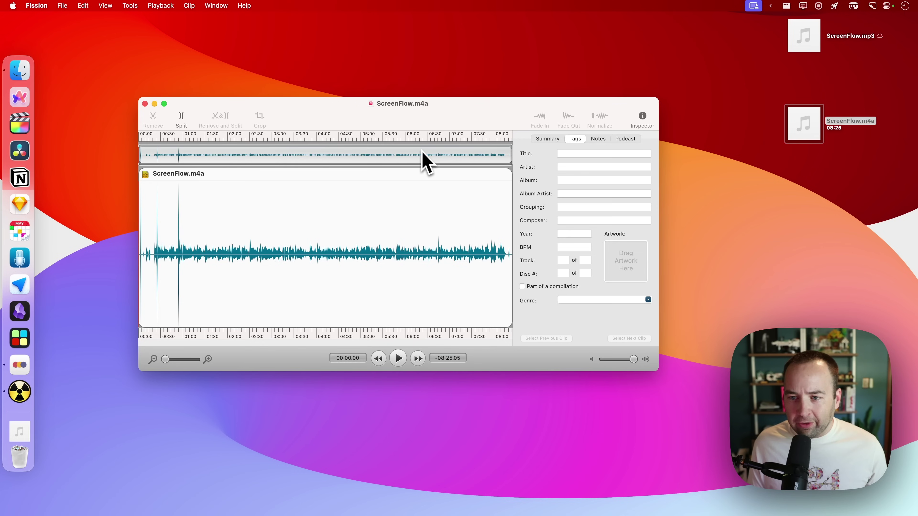
key("super+w")
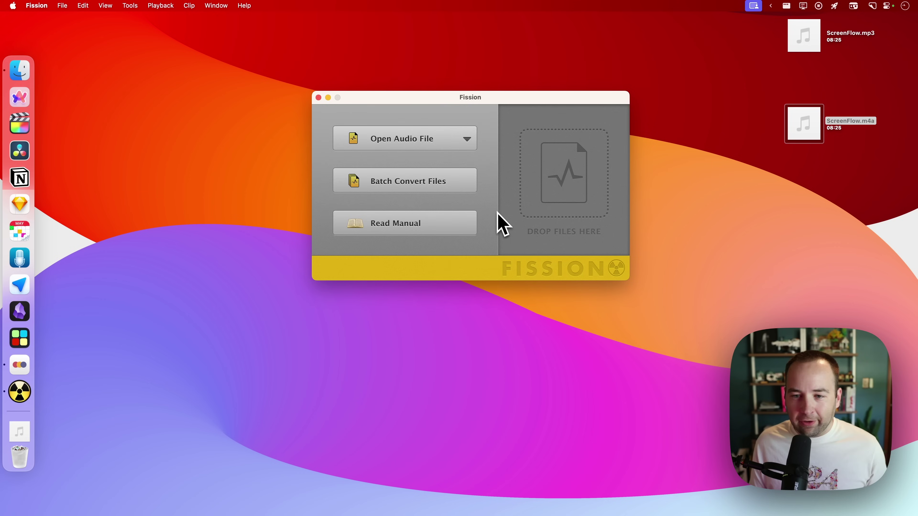
key("super+q")
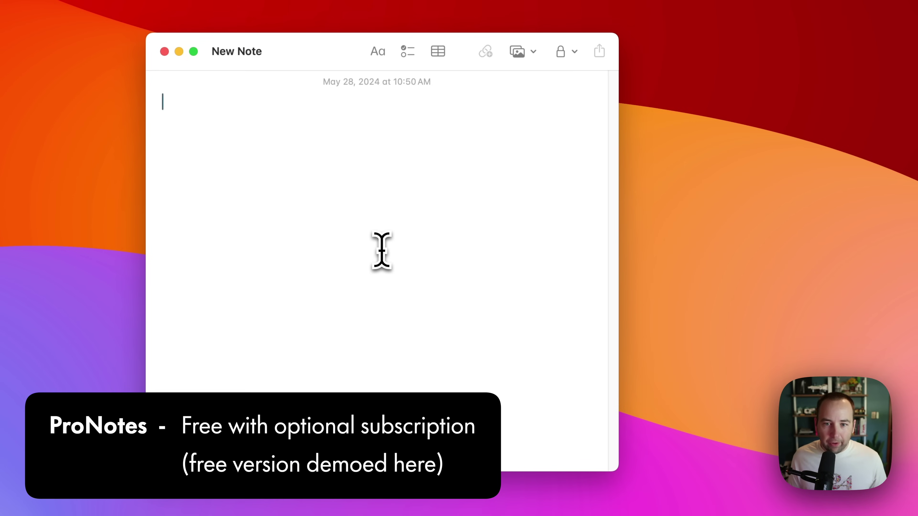
Step: Type the note title and set the sub-heading line to Subheading style
type("This is a sub-heading")
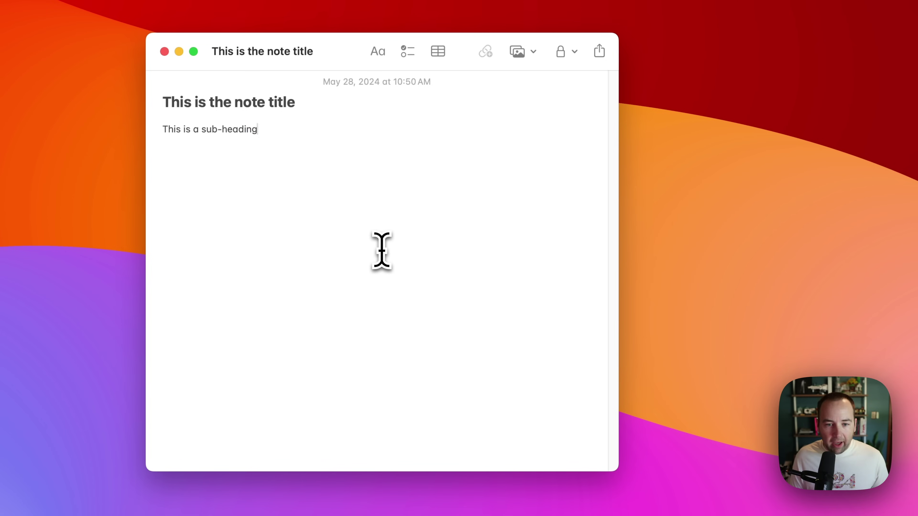
key("super+shift+Left")
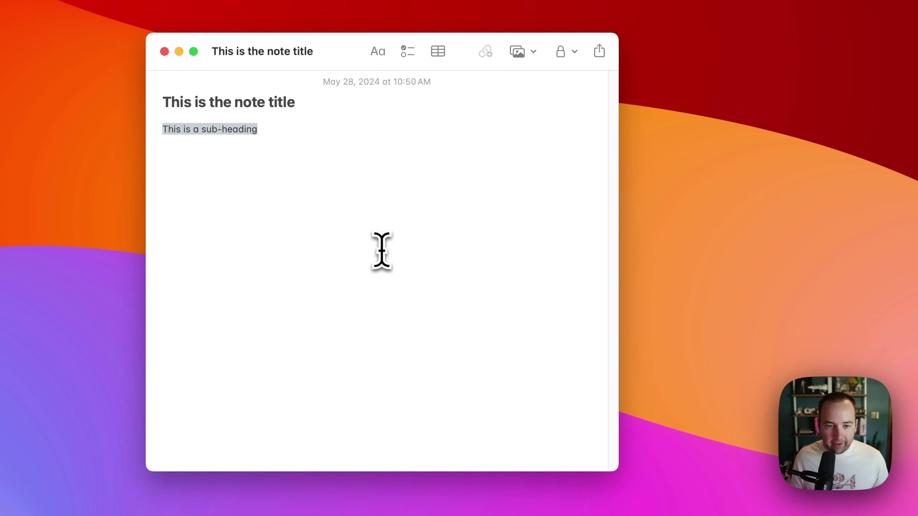
left_click(379, 53)
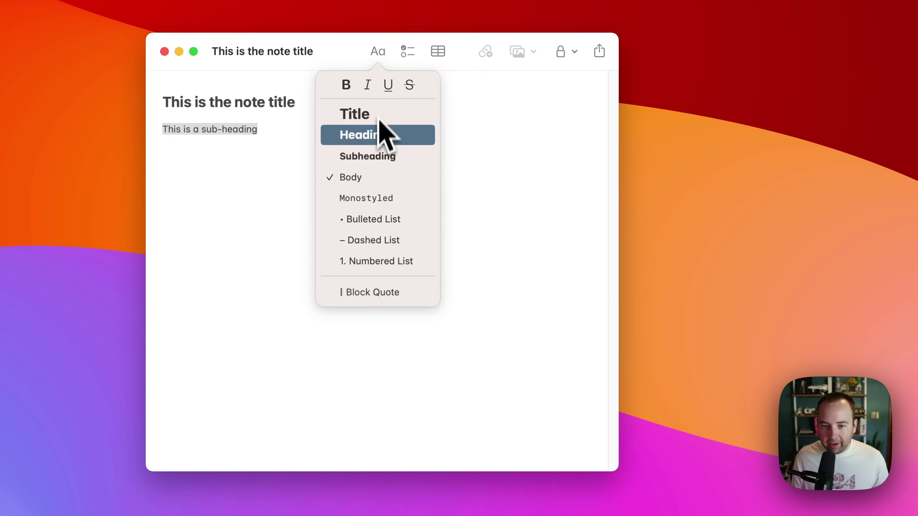
left_click(375, 155)
left_click(291, 134)
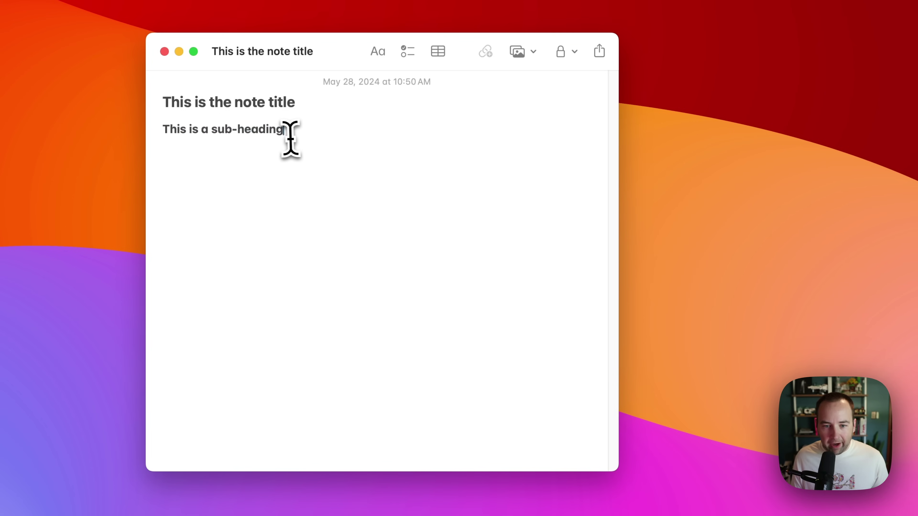
key("Return")
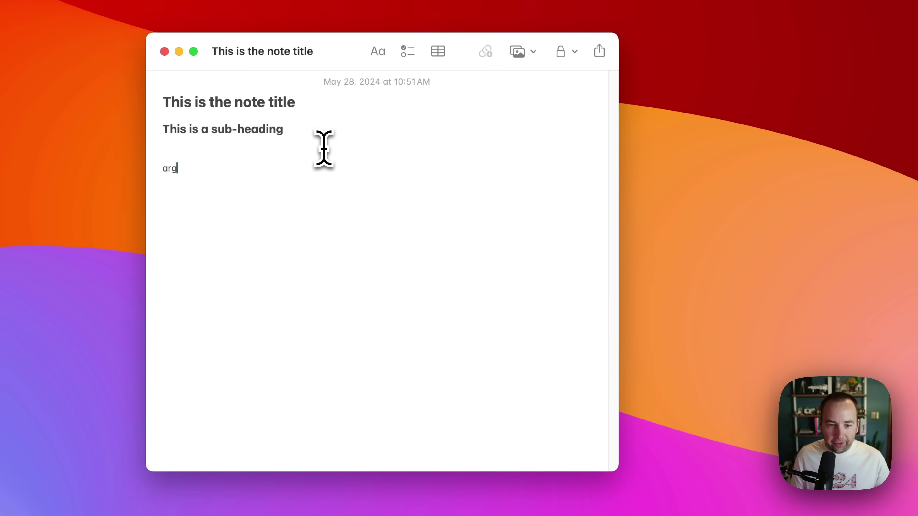
Step: Add the line 'argaergaregaerg' in Subheading style and start a new empty line
type("argaergaregaerg")
double_click(216, 168)
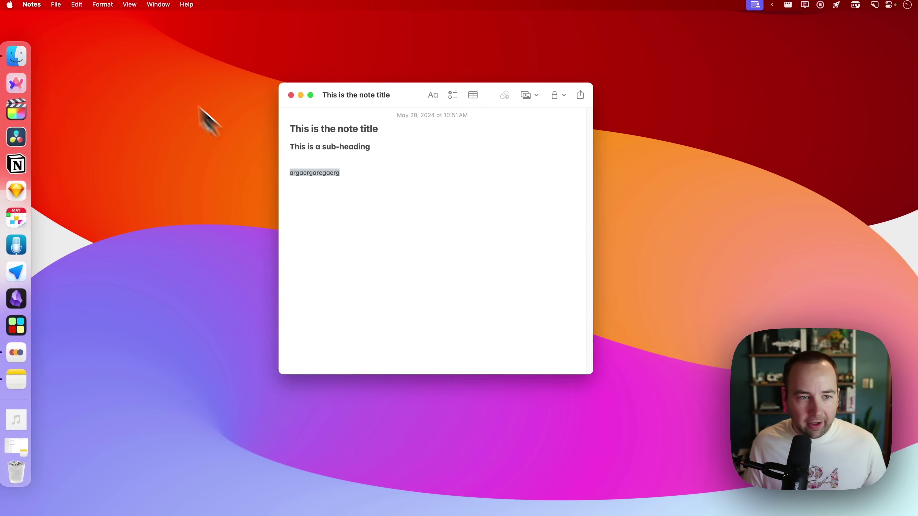
left_click(141, 8)
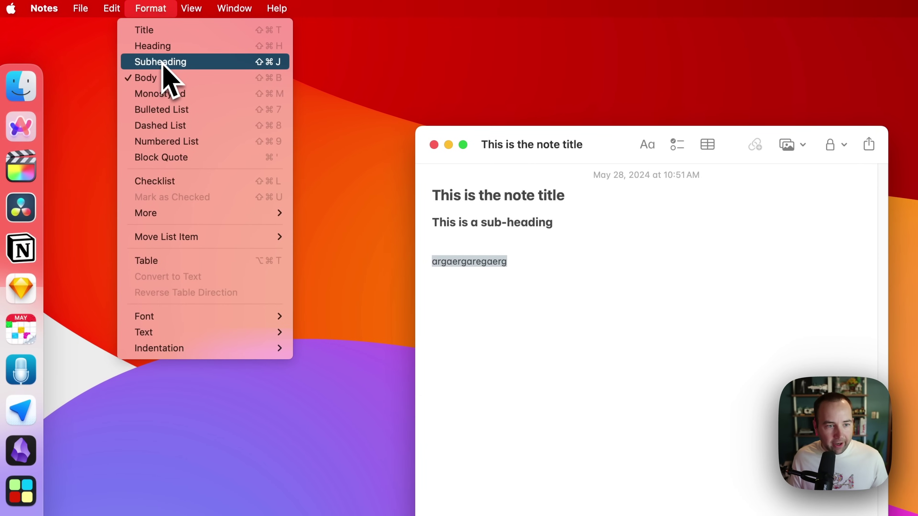
left_click(170, 64)
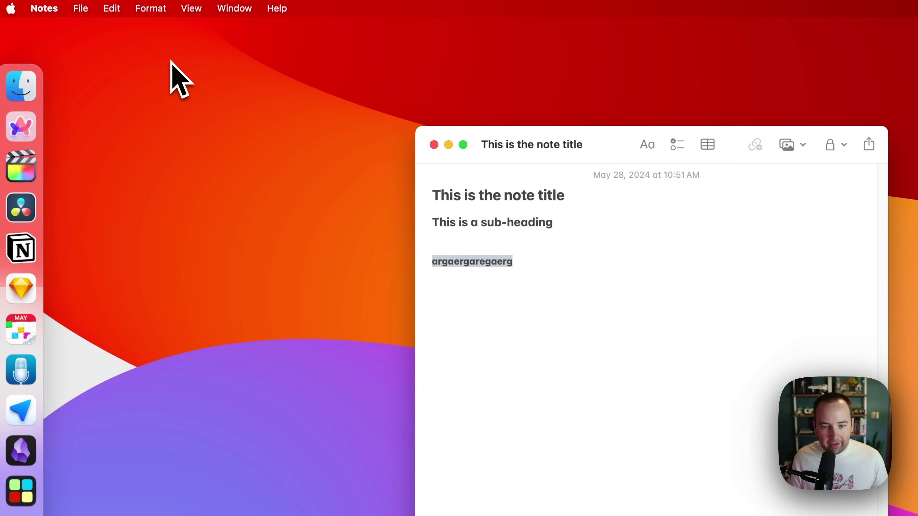
left_click(148, 9)
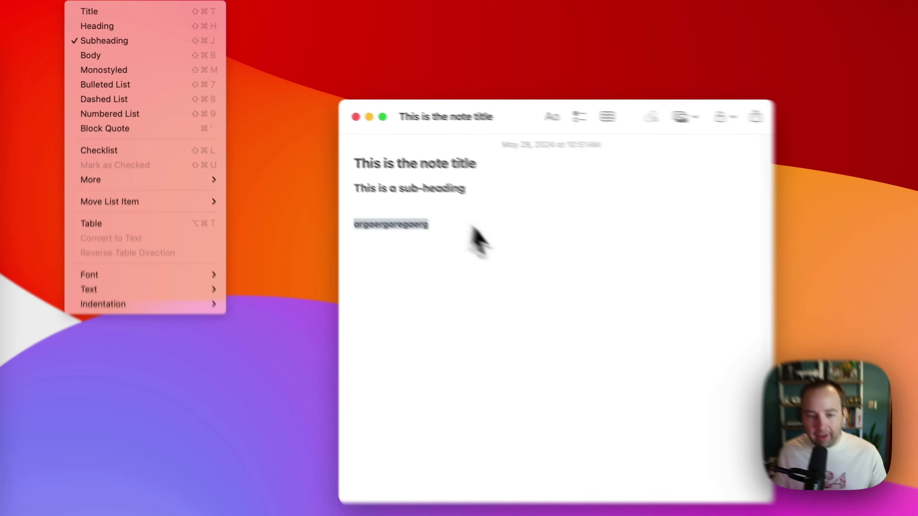
left_click(556, 277)
left_click(548, 266)
key("Return")
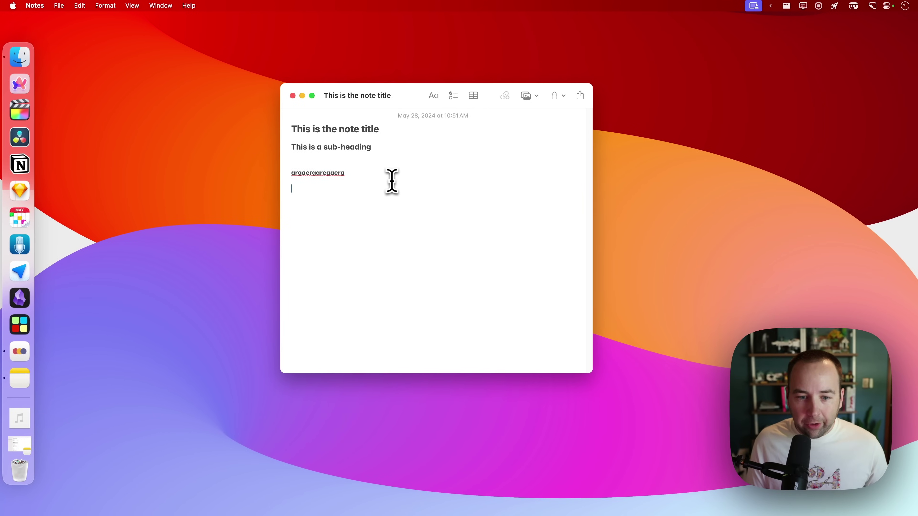
key("alt+space")
Step: Dismiss the search launcher and rearrange the menu bar status icons
type("pro")
key("Escape")
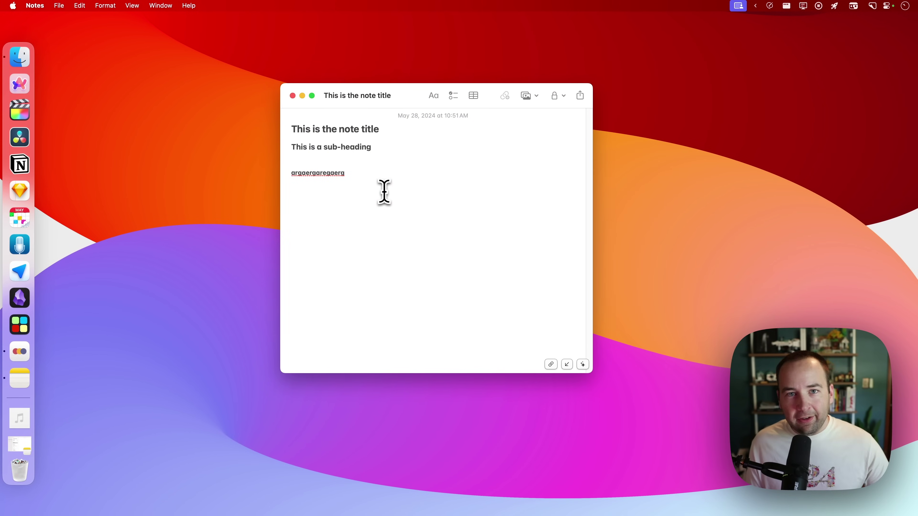
left_click_drag(770, 5, 811, 5)
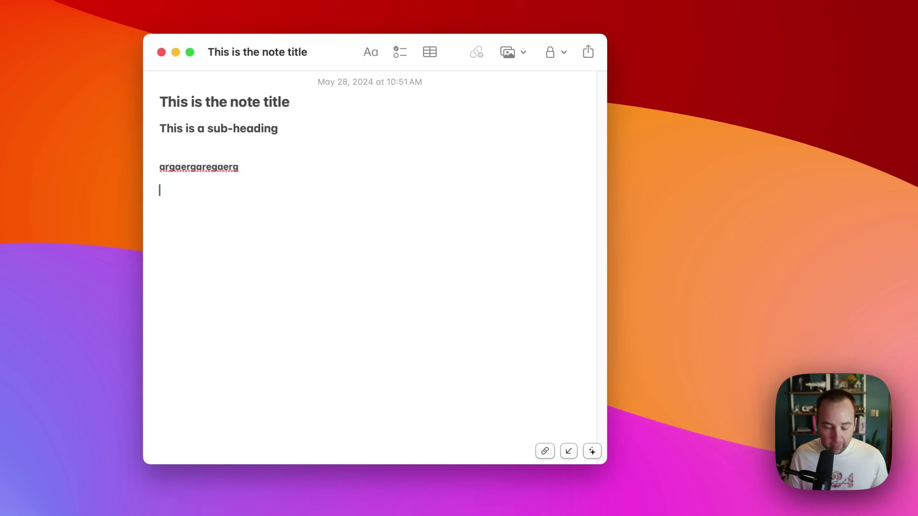
Step: Insert an empty 2x2 table with /ta and turn the following line into a heading
type("/")
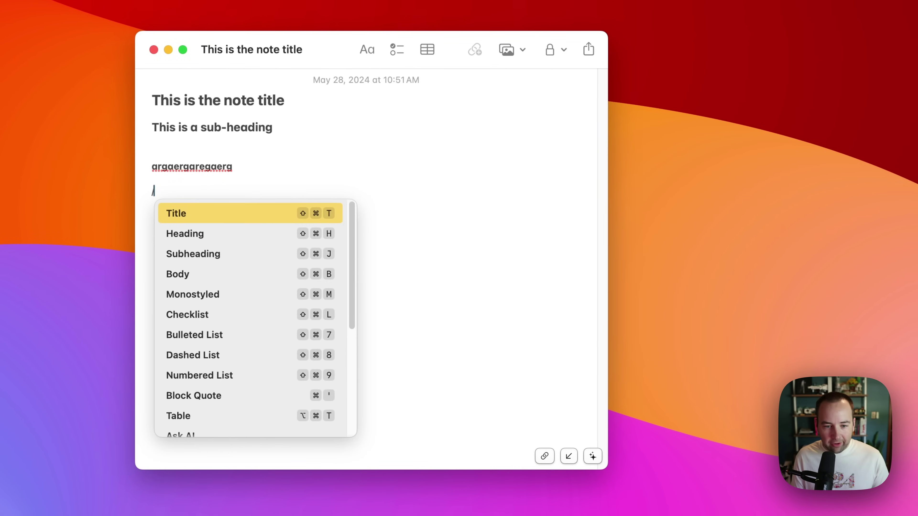
type("ta")
key("Return")
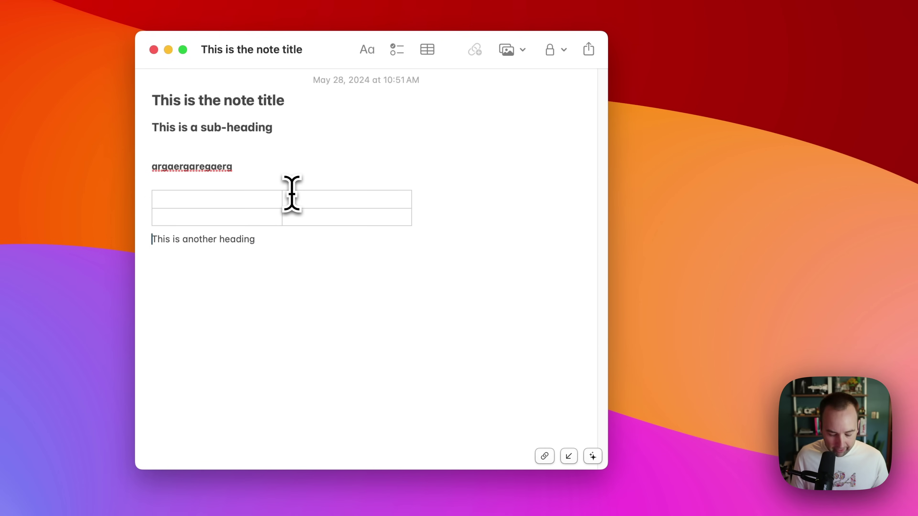
type("/")
key("Down")
key("Return")
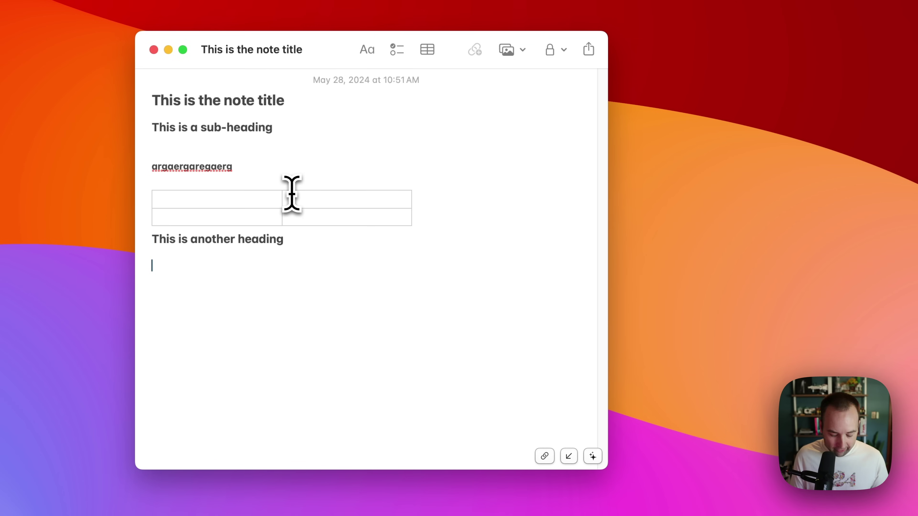
Step: Browse the ProNotes slash commands, run the AI summarize command, then close its panel
type("/")
key("Down")
key("Down")
key("Down")
key("Down")
key("Down")
key("Down")
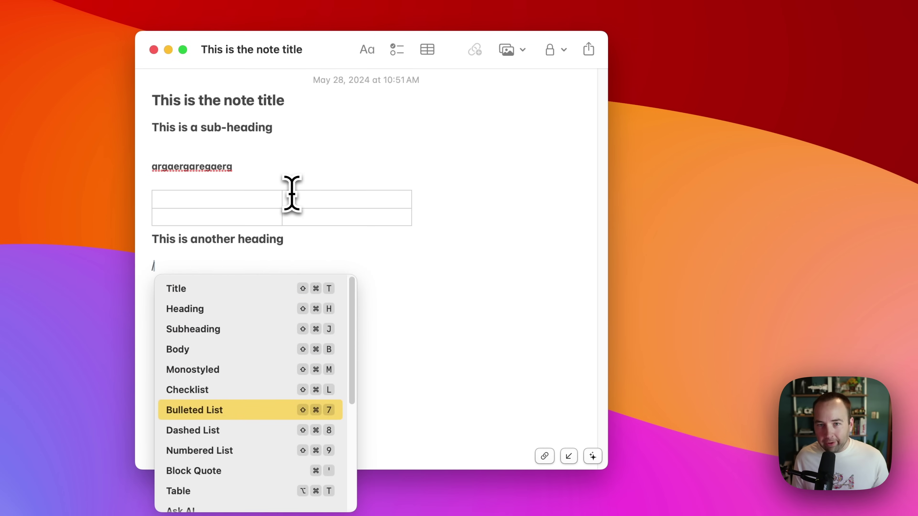
key("Up")
key("Up")
key("Up")
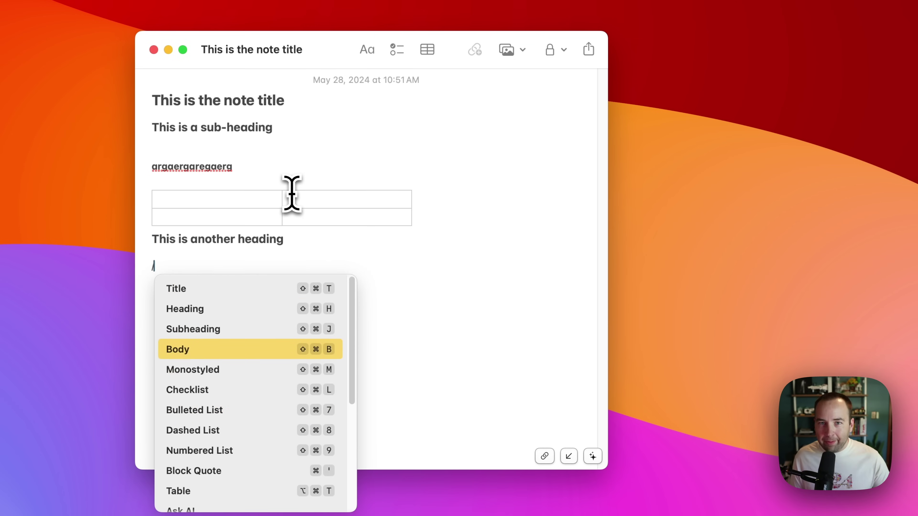
key("Down")
key("Down")
key("Down")
key("Down")
key("Down")
key("Down")
key("Down")
key("Down")
key("Down")
key("Down")
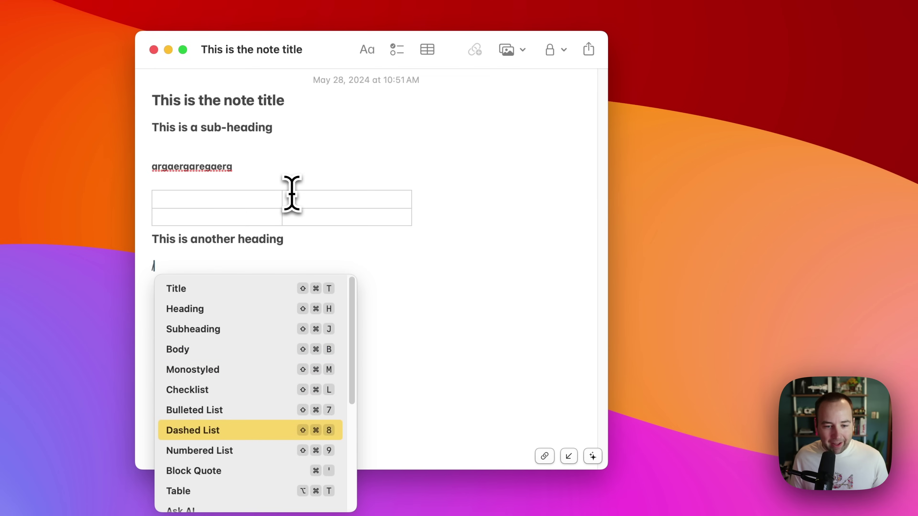
key("Down")
key("Down")
key("Down")
key("Down")
key("Down")
key("Down")
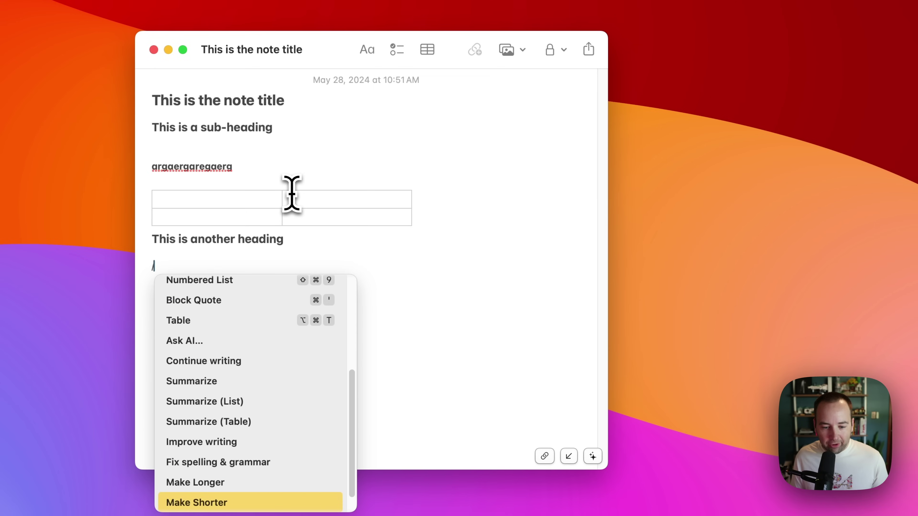
key("Up")
key("Up")
key("Up")
key("Up")
key("Up")
key("Up")
key("Up")
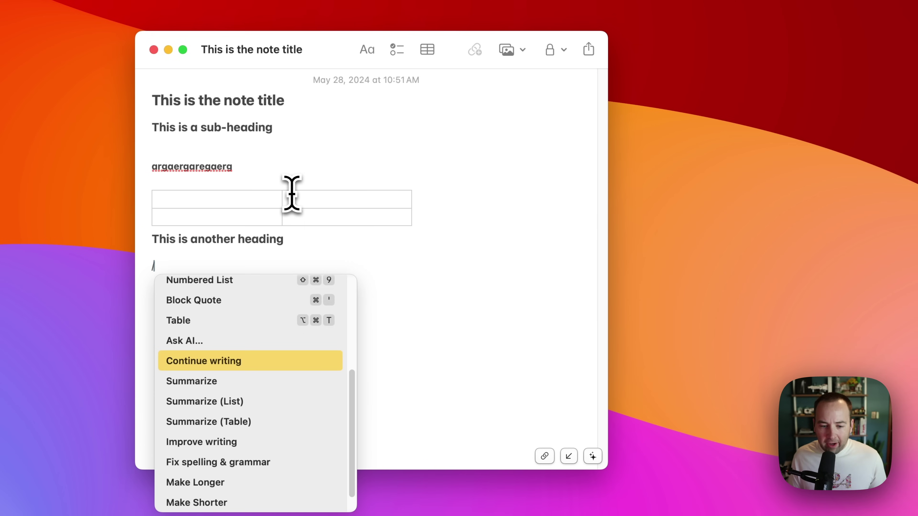
key("Down")
key("Return")
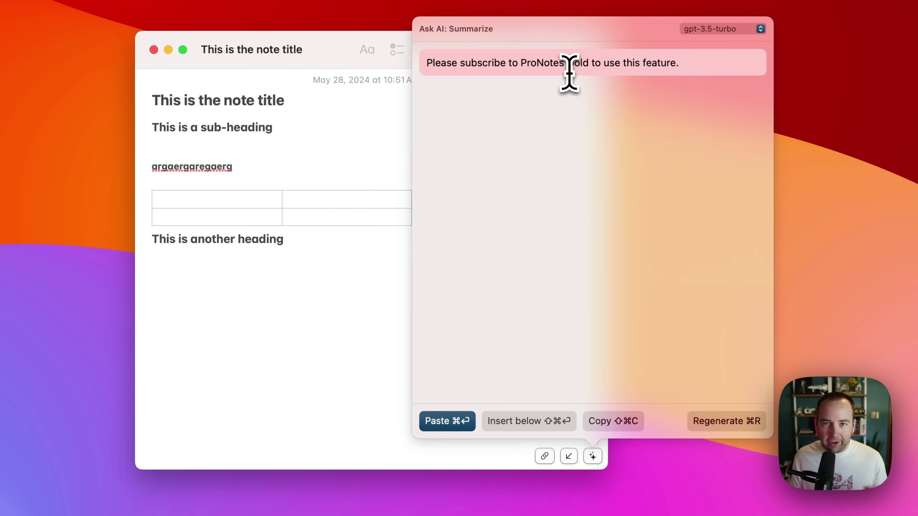
key("Escape")
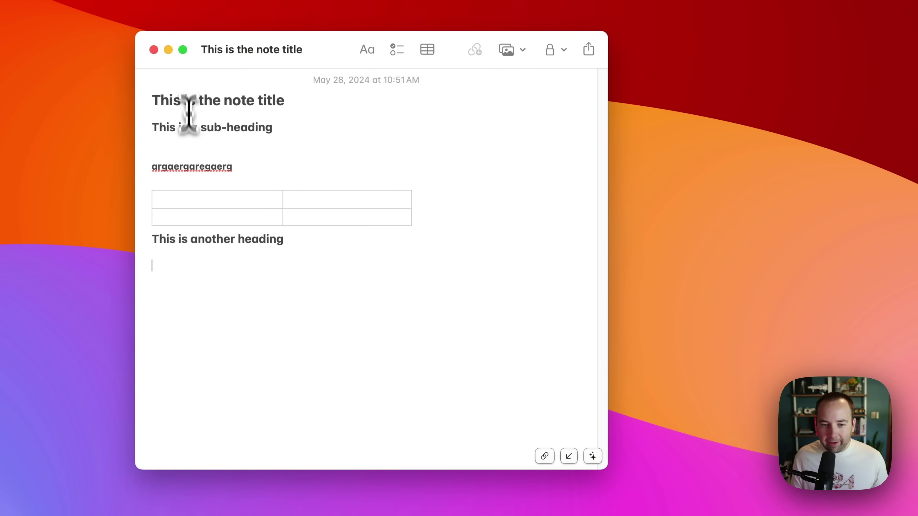
Step: Make the empty line below the heading a Monostyled block through the slash menu
type("/")
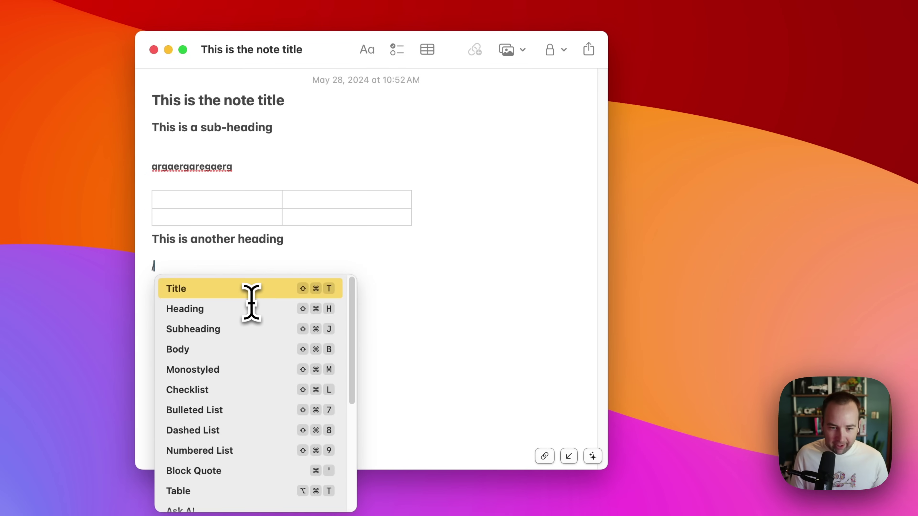
key("Down")
key("Down")
key("Down")
key("Down")
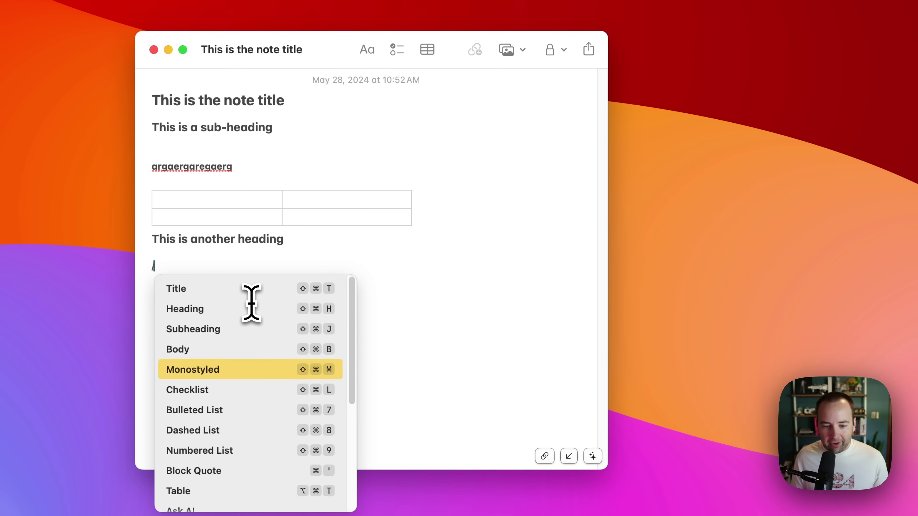
key("Return")
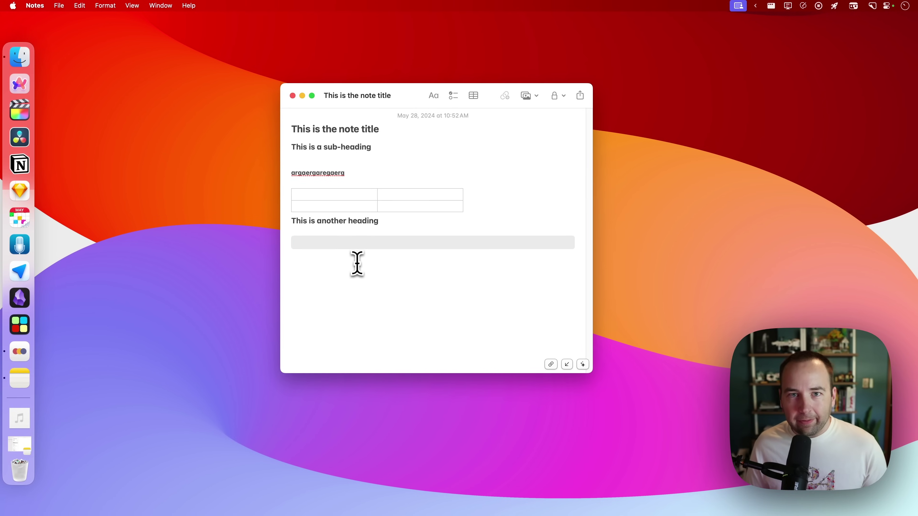
Step: Move the Notes window toward the centre, maximize it, then restore its smaller size
left_click_drag(405, 95, 420, 95)
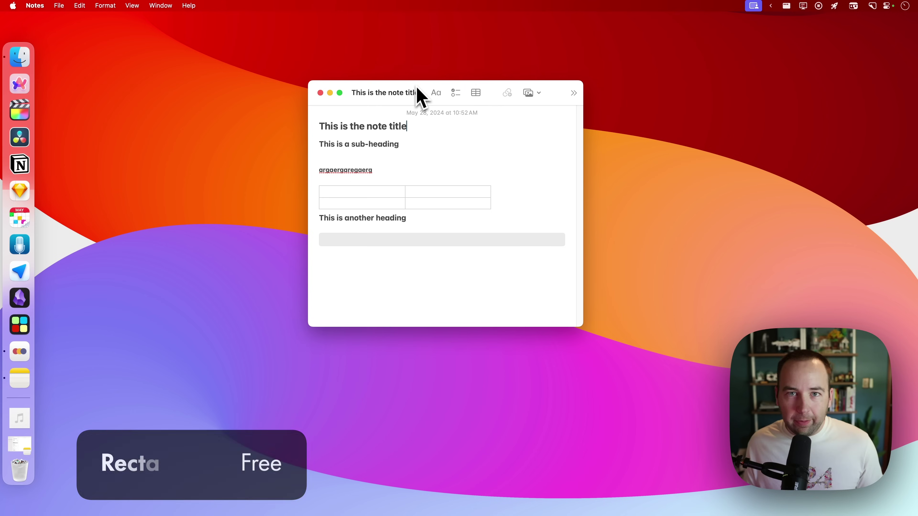
mouse_move(416, 89)
left_mouse_down()
mouse_move(399, 107)
mouse_move(434, 103)
mouse_move(420, 105)
left_mouse_up()
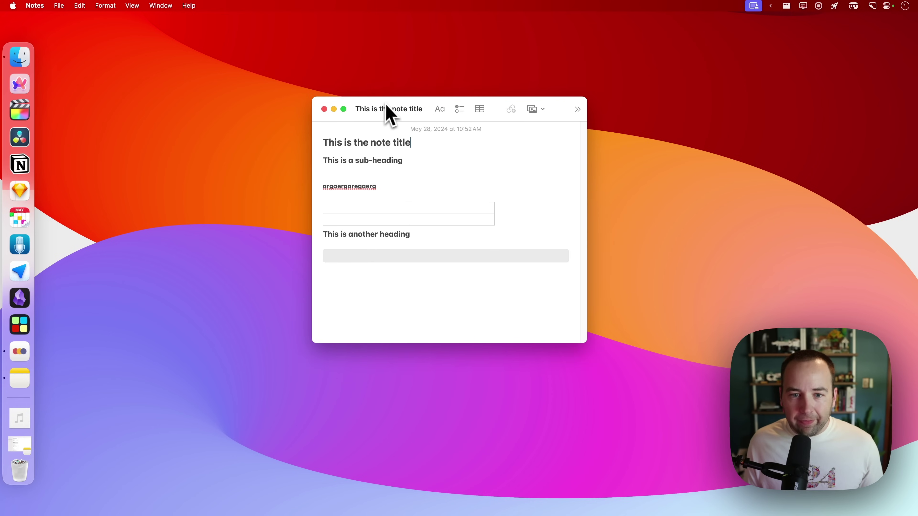
double_click(395, 110)
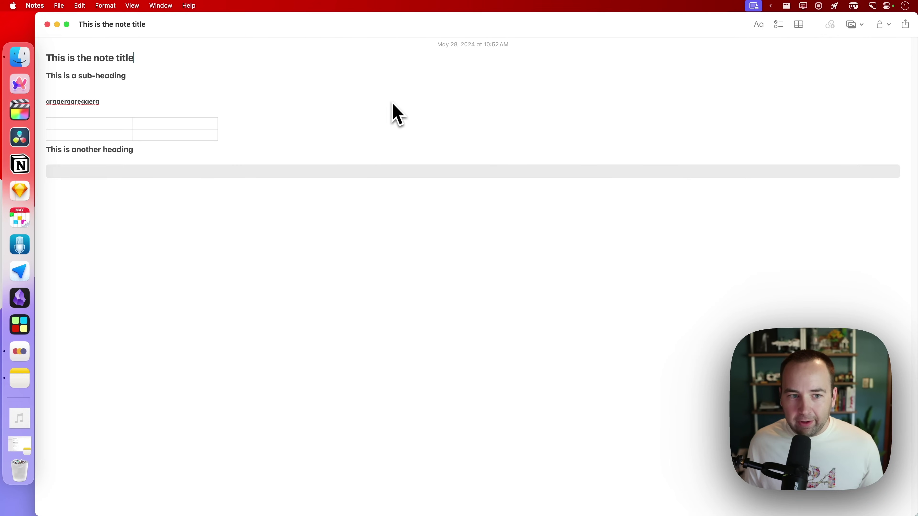
double_click(399, 31)
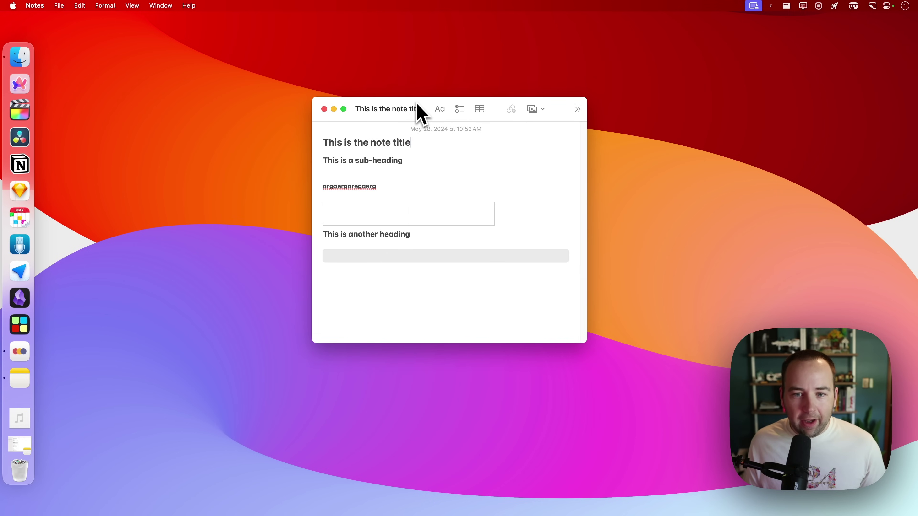
Step: Snap Notes to the left half, right half and full height, untiling it back each time
left_click_drag(421, 114, 5, 131)
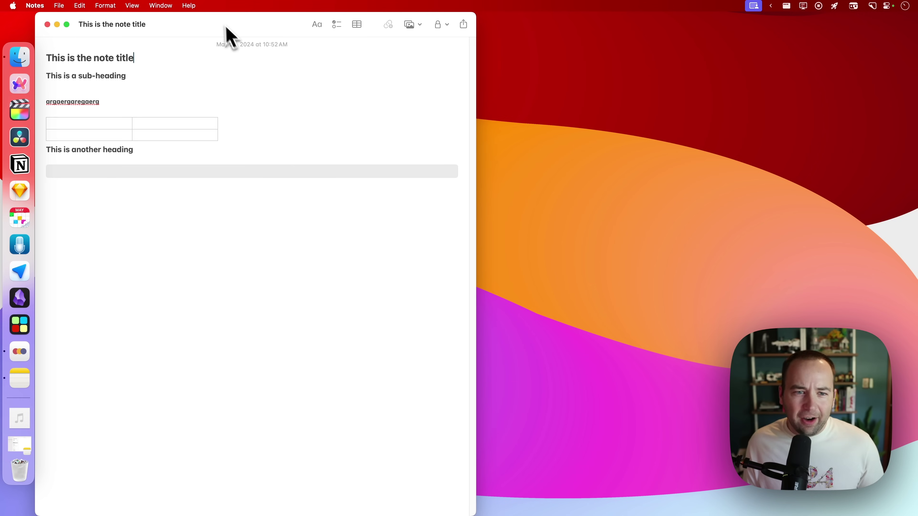
left_click_drag(218, 23, 916, 144)
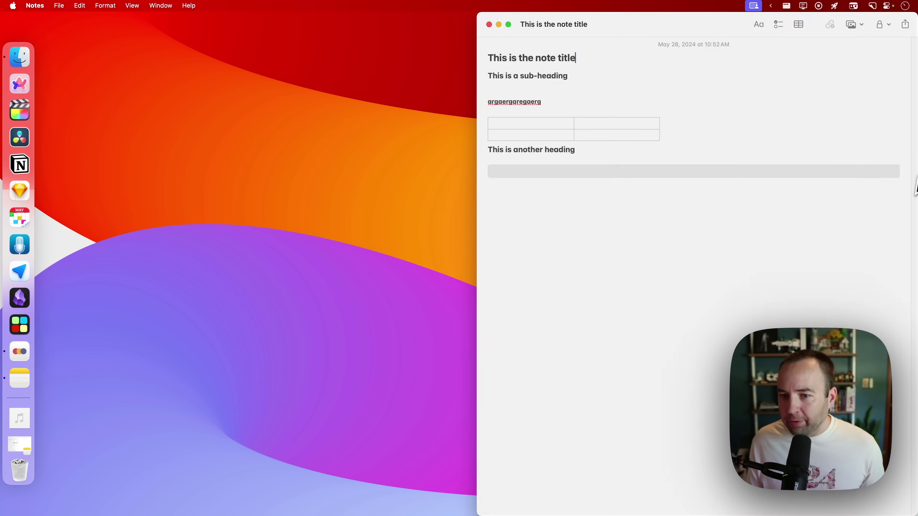
left_click_drag(704, 24, 432, 510)
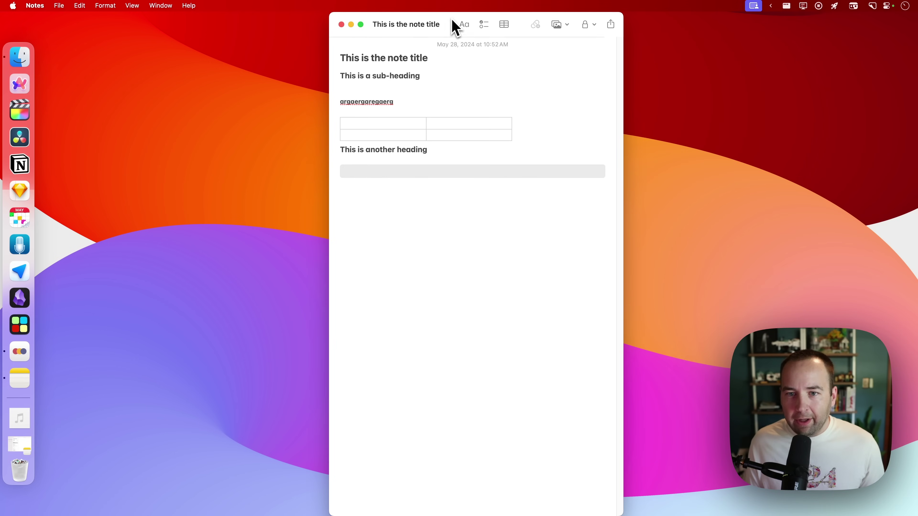
left_click_drag(453, 25, 443, 82)
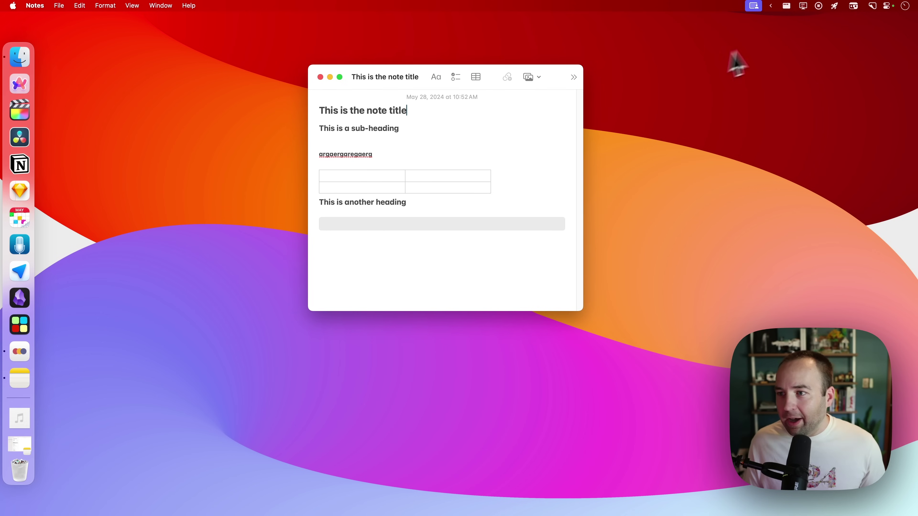
Step: Snap Notes to the bottom-right quarter with Ctrl+Alt+K, drag it back up, and check Rectangle's menu
left_click(786, 5)
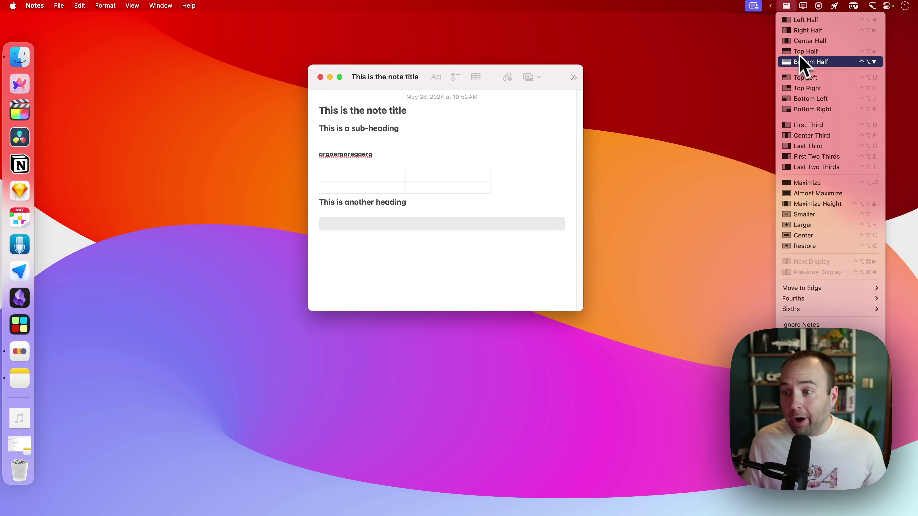
left_click(406, 77)
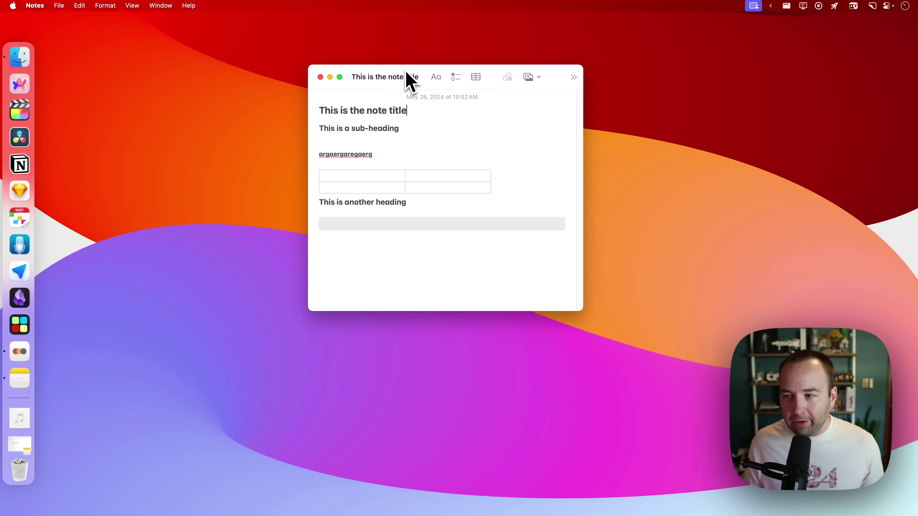
key("ctrl+alt+k")
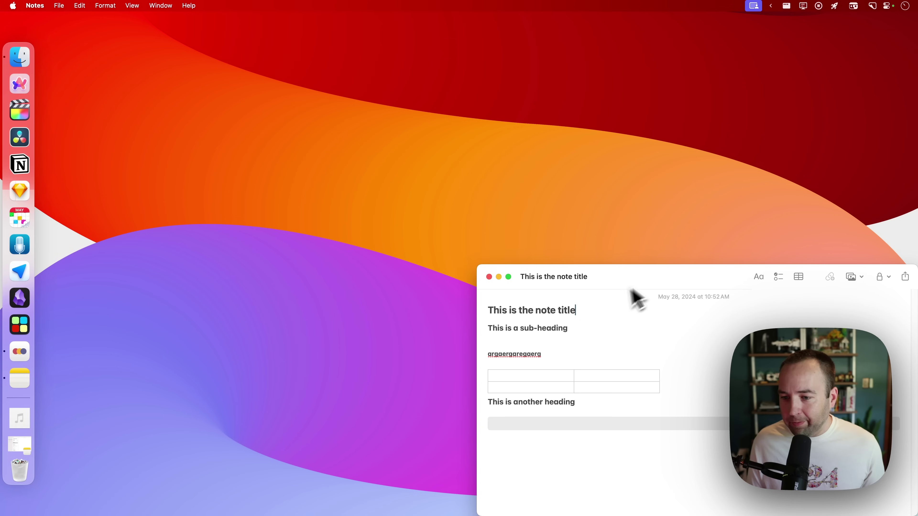
left_click_drag(664, 276, 462, 67)
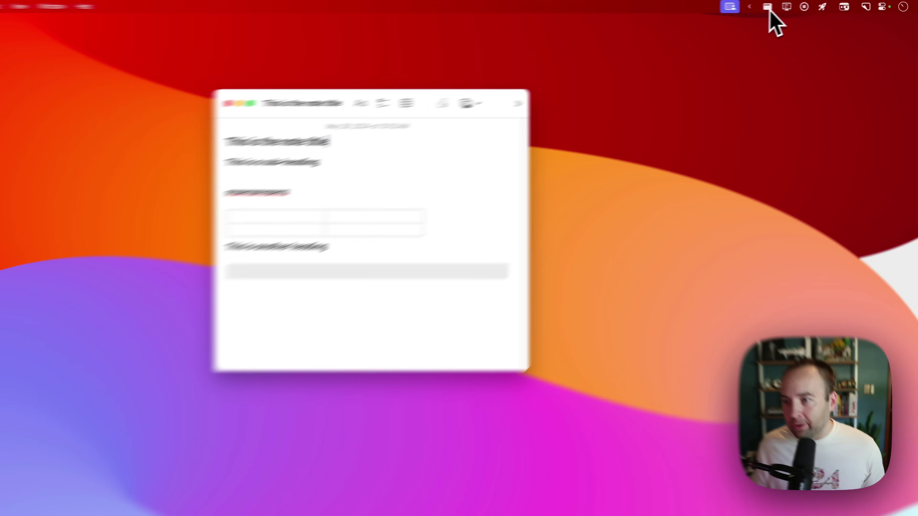
left_click(786, 5)
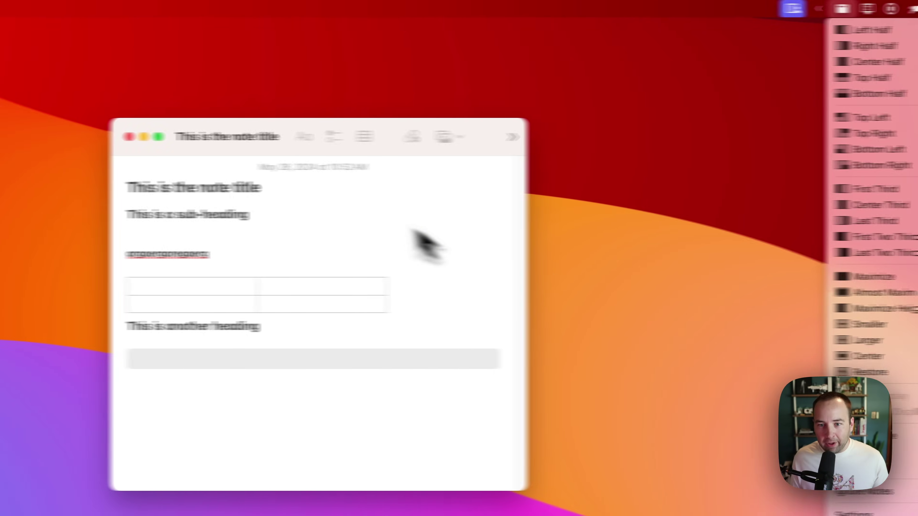
left_click(277, 137)
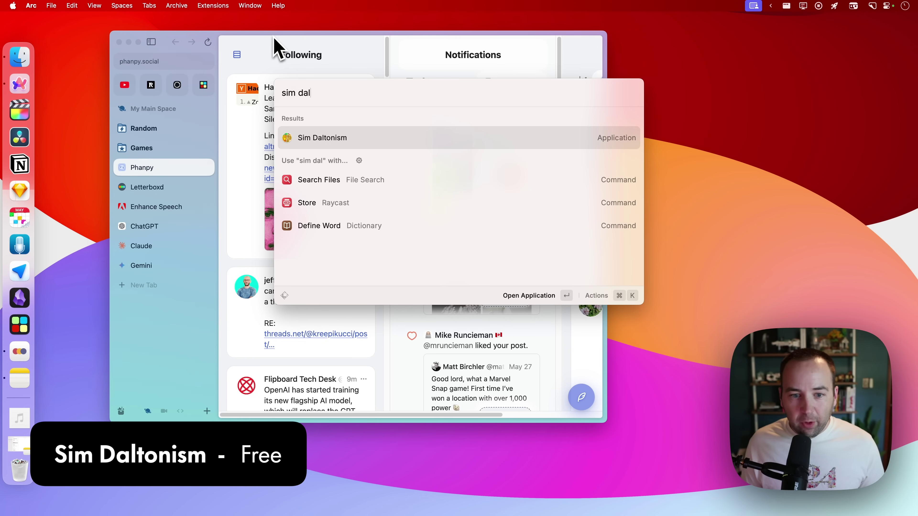
Step: Launch Sim Daltonism and place its Tritanopia filter window over the Phanpy sidebar
key("Return")
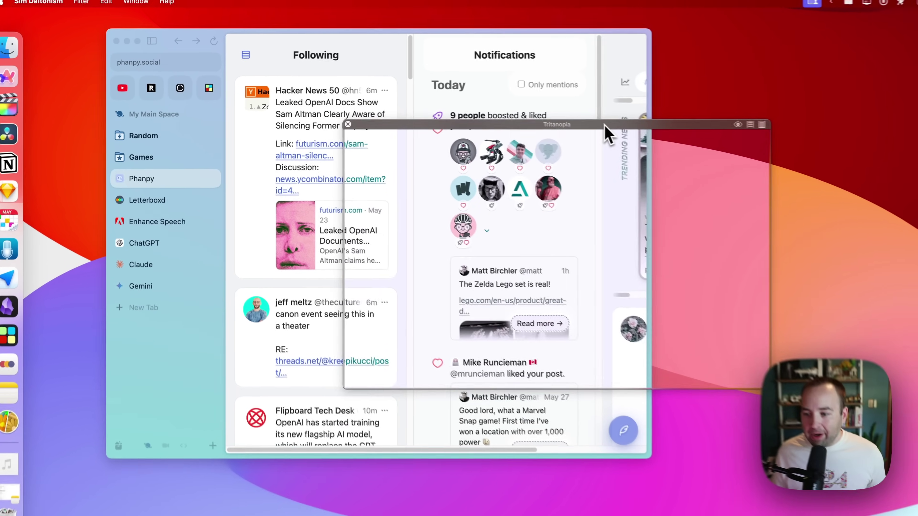
left_click_drag(604, 125, 359, 20)
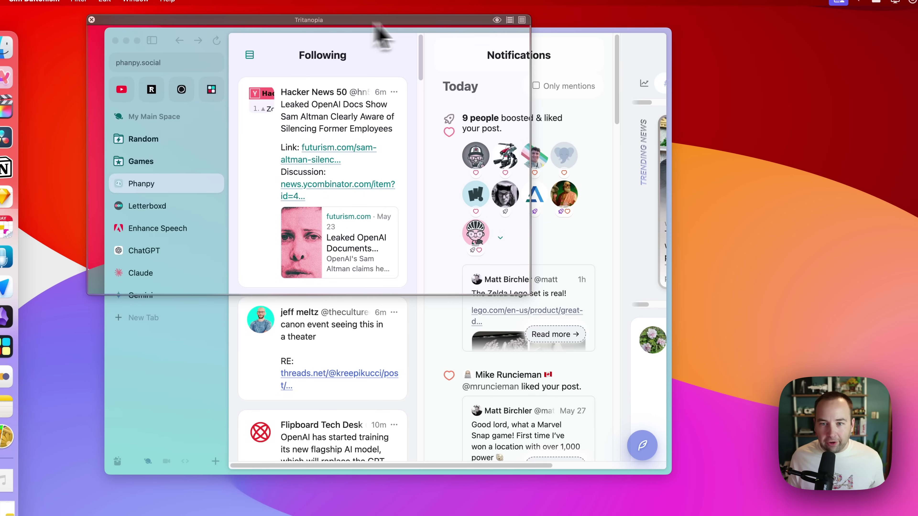
Step: Switch the filter to Deuteranopia, slide it across the Phanpy columns, then quit Sim Daltonism
left_click(497, 20)
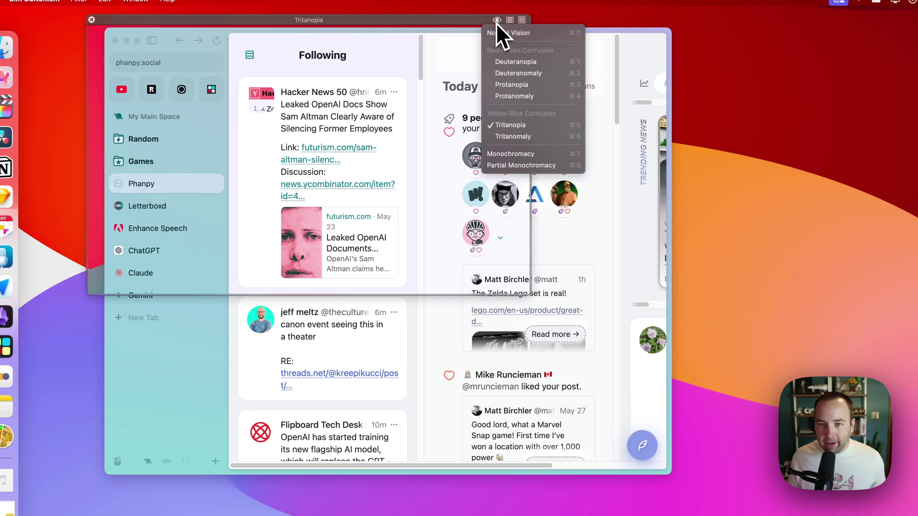
left_click(509, 61)
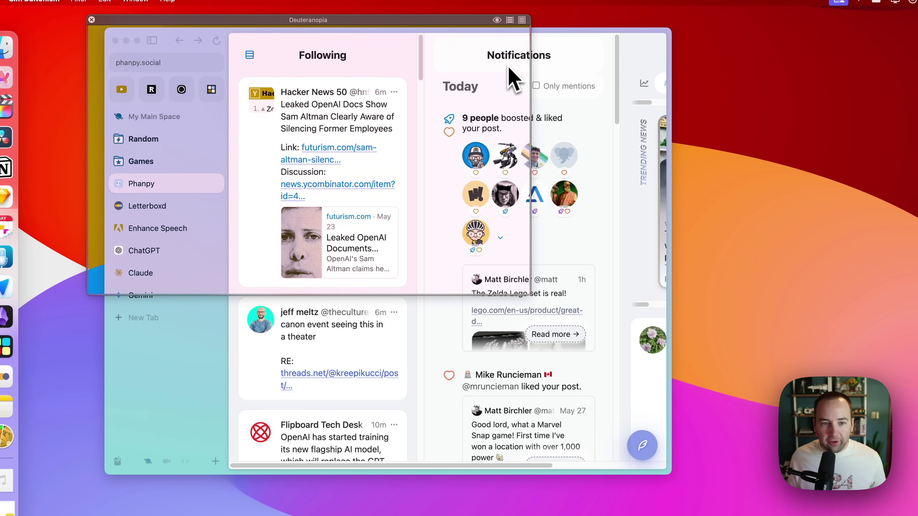
left_click_drag(248, 21, 244, 229)
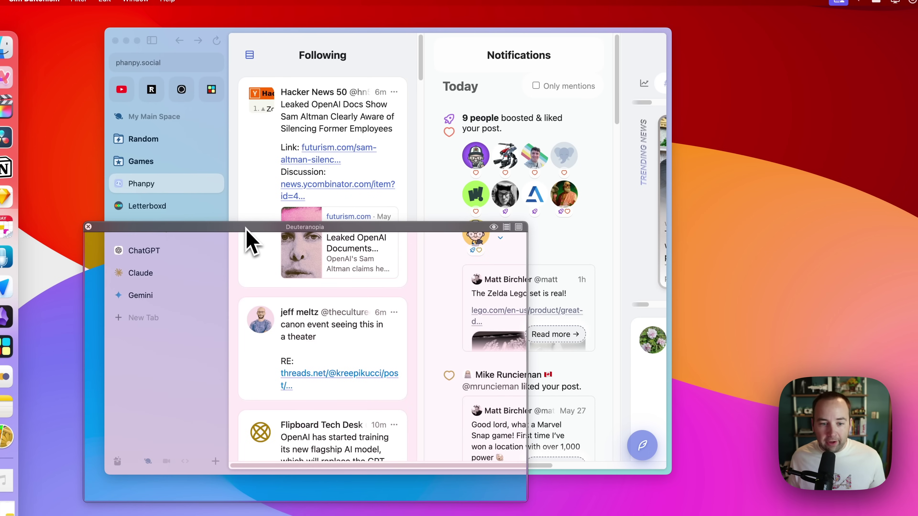
left_click_drag(245, 228, 255, 24)
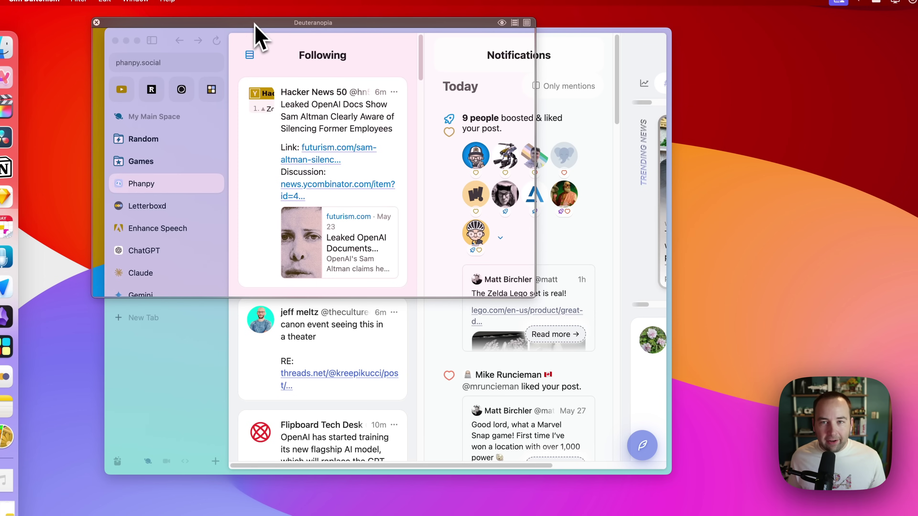
left_click_drag(254, 23, 426, 22)
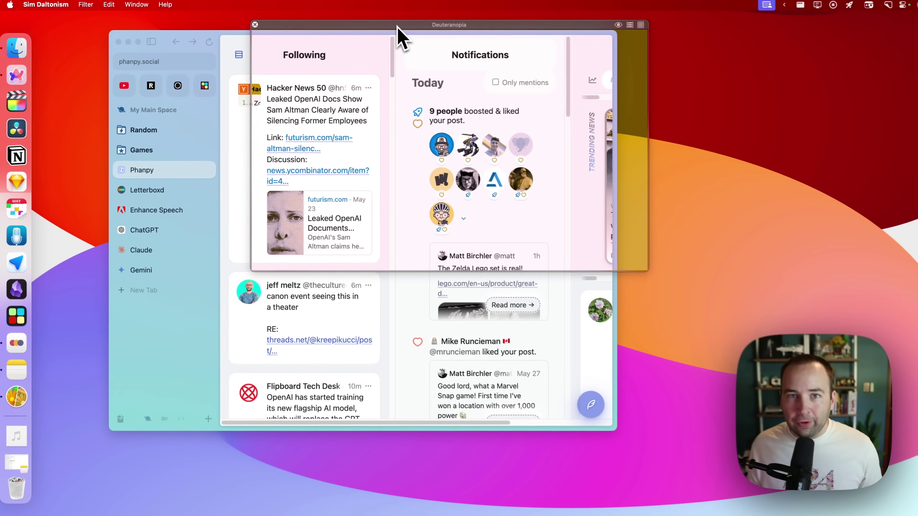
key("super+q")
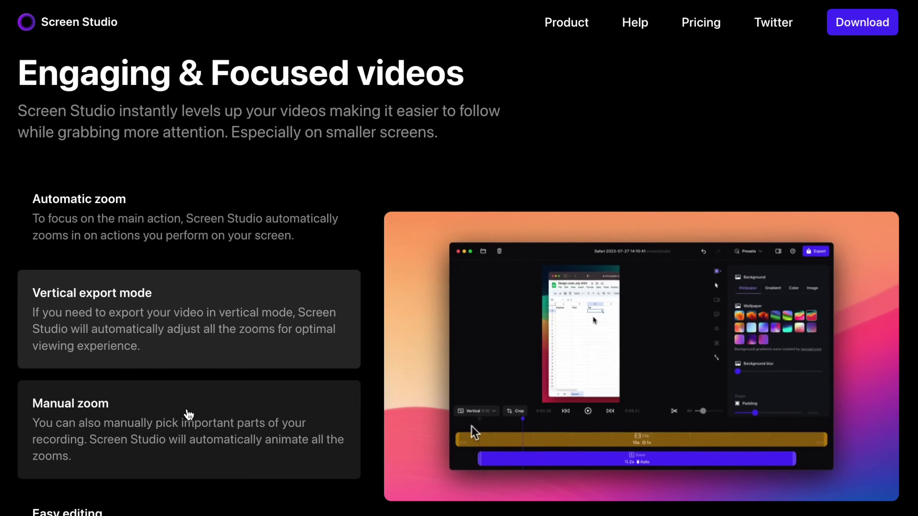
left_click(189, 415)
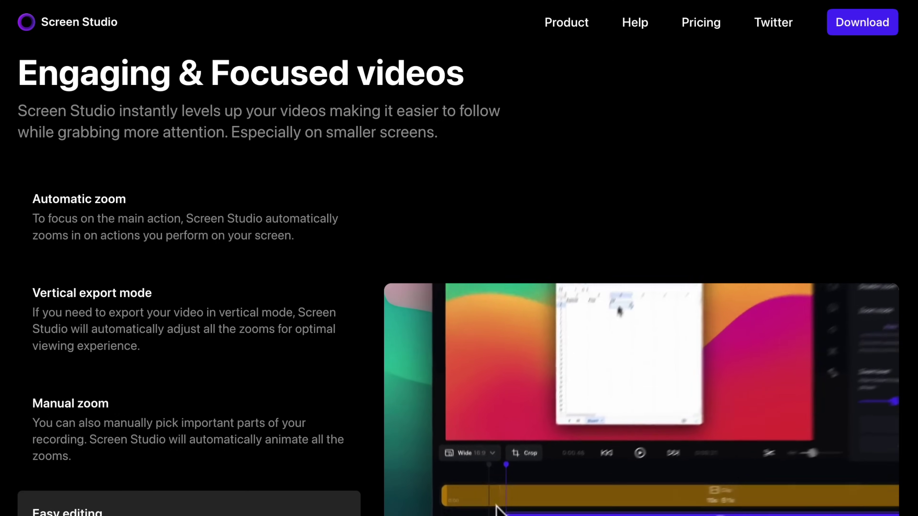
scroll(308, 360, "down", 12)
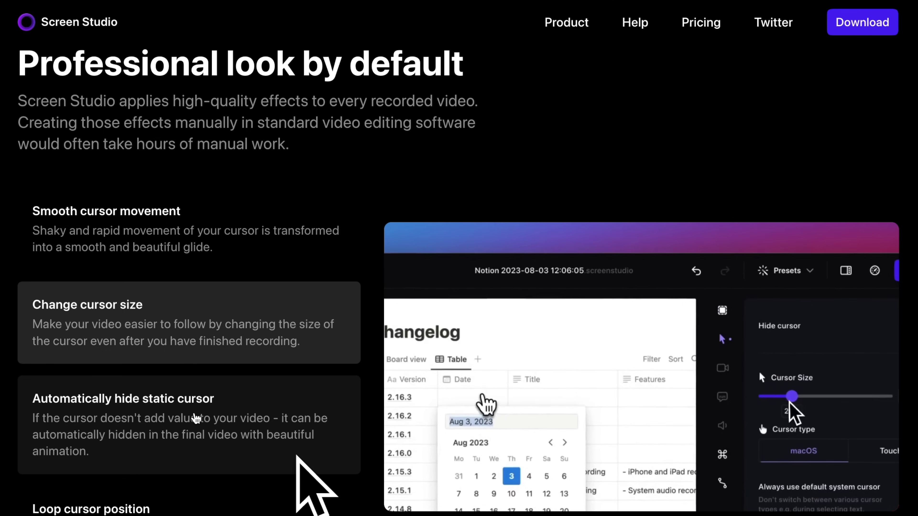
left_click(196, 419)
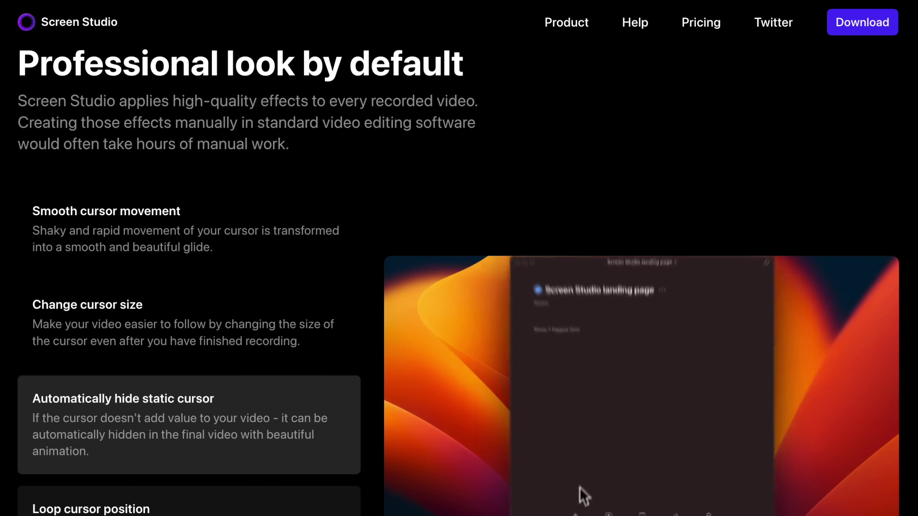